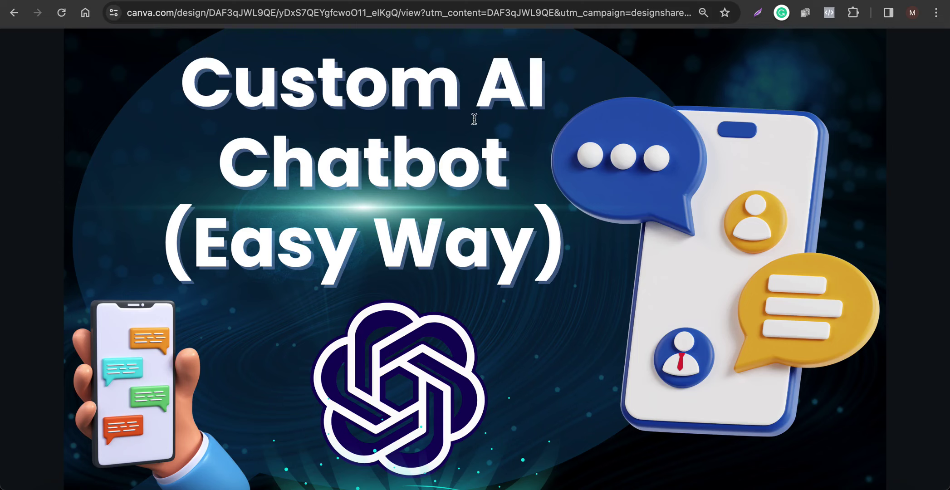
- Flip back to the Chatic Media dashboard, then forward again to the Custom AI Chatbot title design
key(super+bracketleft)
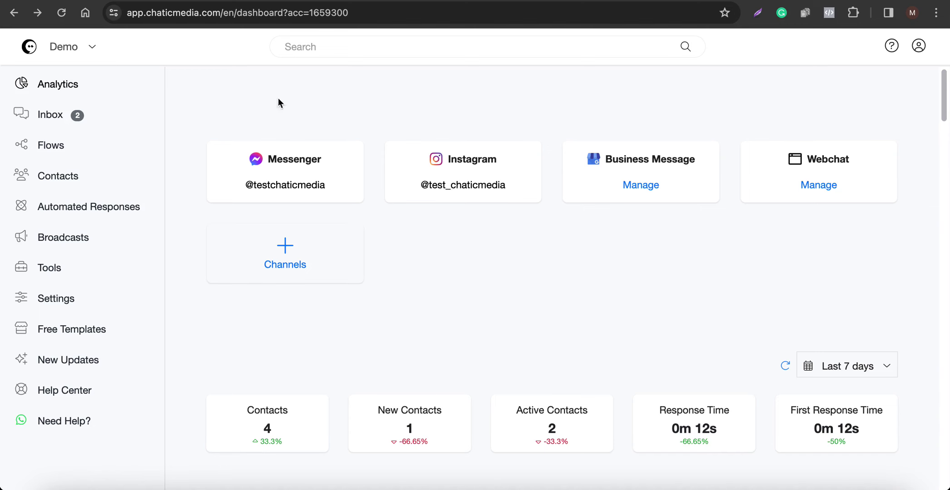
key(super+bracketright)
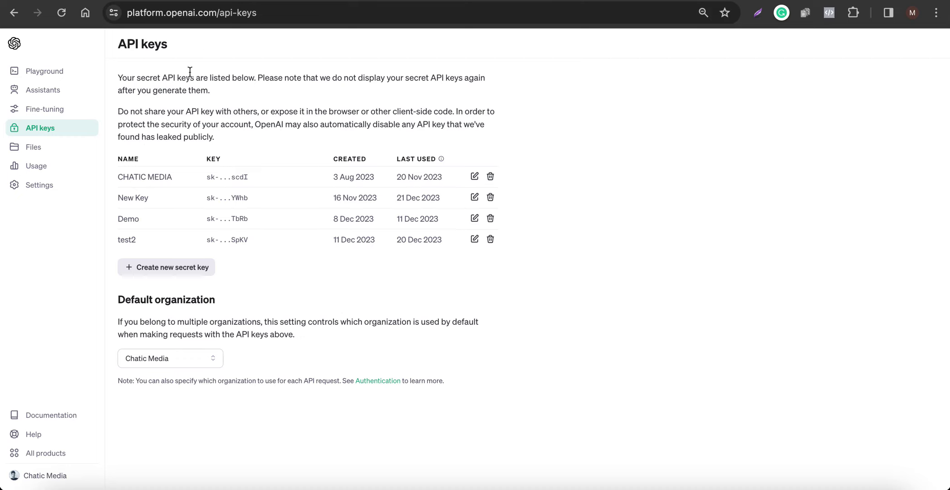
- Leave the OpenAI API keys list for Chatic Media's Settings > Integrations page
click(130, 13)
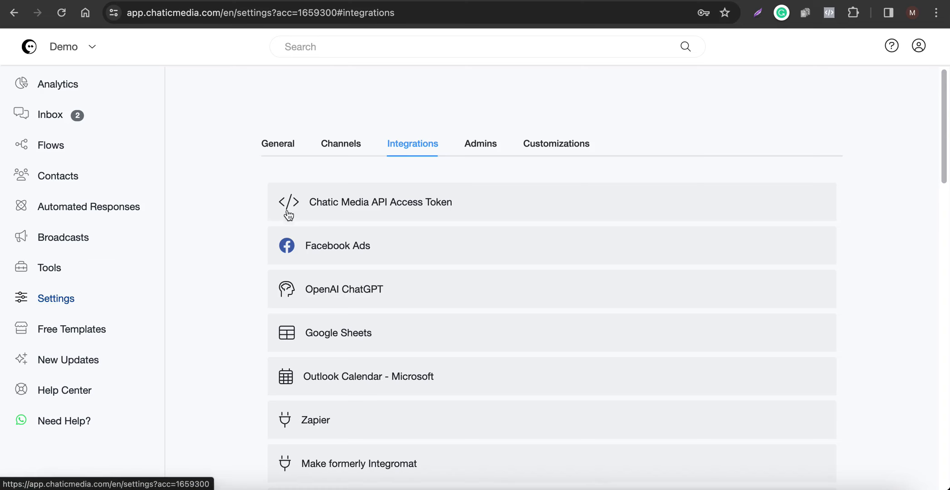
- Expand the OpenAI ChatGPT integration row, then switch to the Canva title design
click(364, 287)
scroll(354, 323, down, 2)
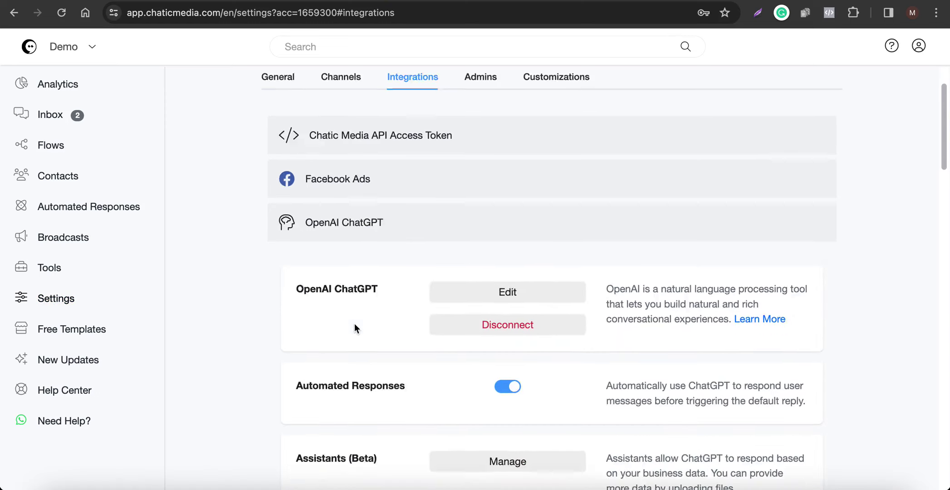
scroll(354, 323, up, 1)
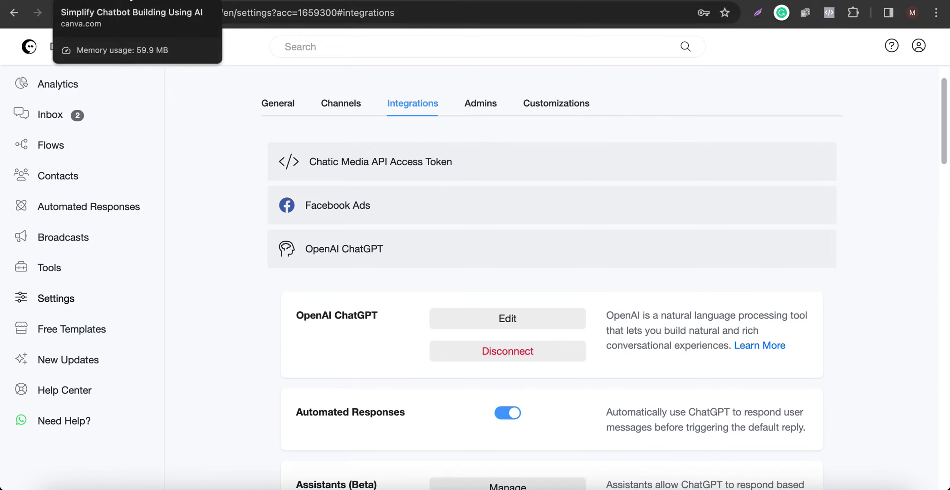
click(130, 0)
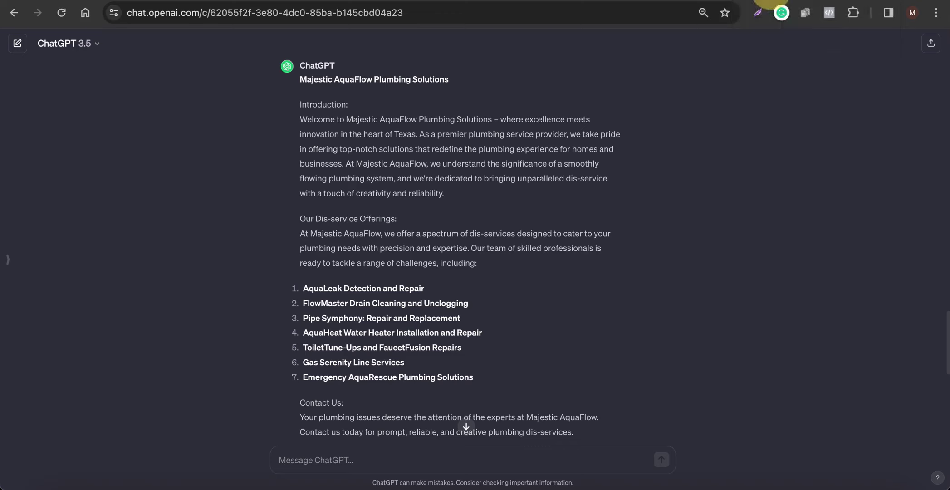
- In the ChatGPT conversation, select the Majestic AquaFlow title and Introduction paragraph
click(766, 2)
drag(305, 82, 465, 83)
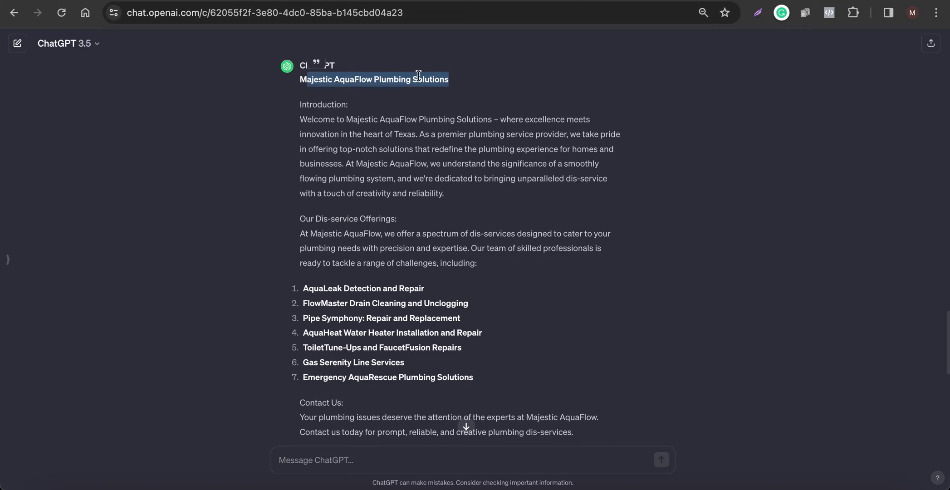
drag(299, 115, 435, 193)
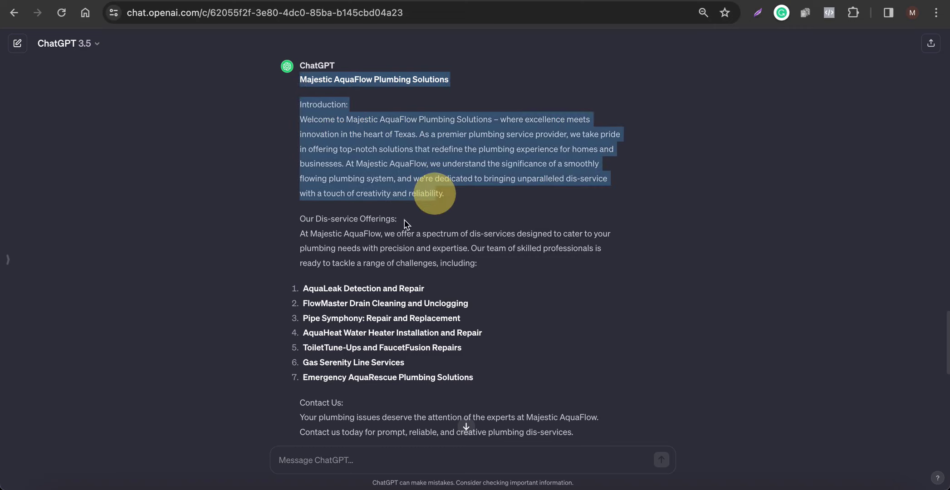
drag(300, 233, 441, 303)
scroll(441, 299, down, 5)
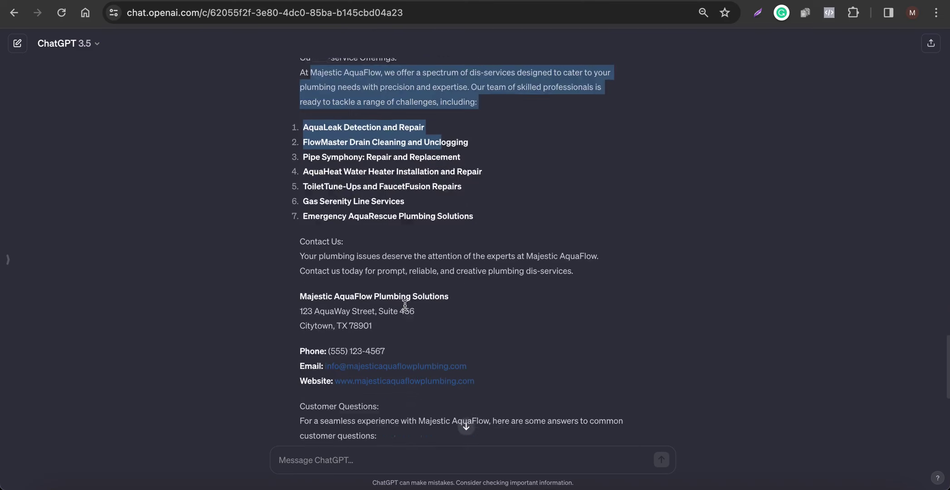
scroll(328, 268, down, 6)
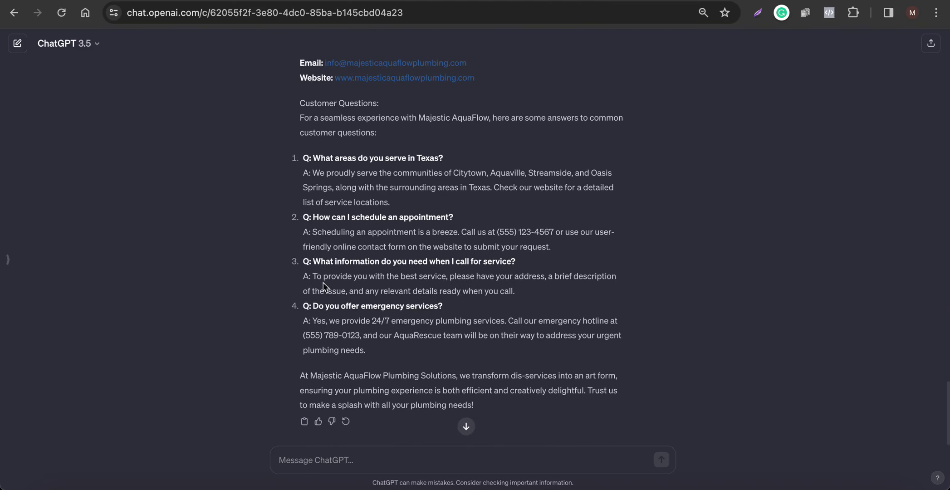
scroll(363, 318, up, 3)
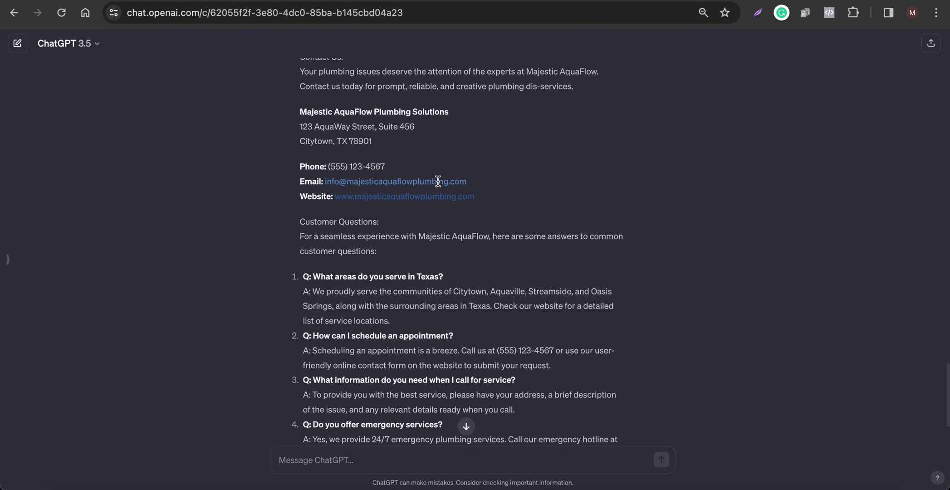
scroll(436, 183, down, 2)
- Extend the selection through the FAQ and closing paragraph, then return to Chatic Media
drag(367, 367, 282, 42)
scroll(285, 42, down, 5)
scroll(547, 438, up, 5)
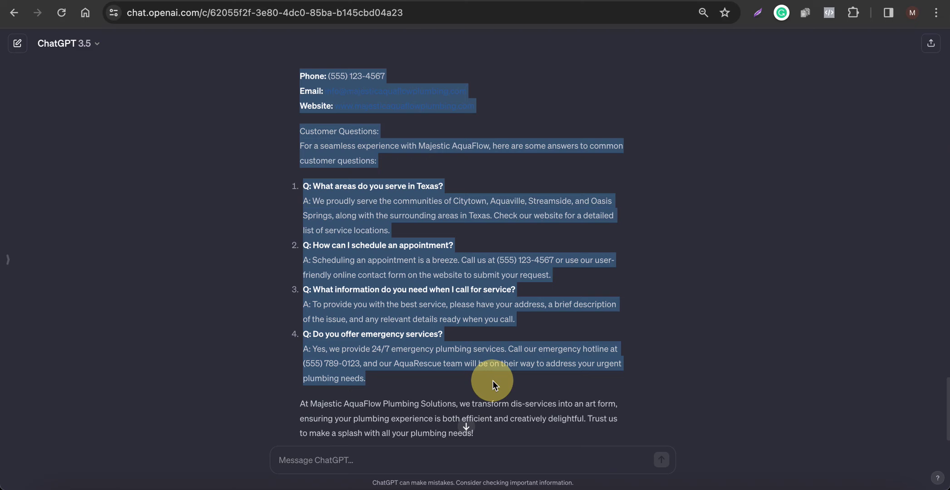
scroll(468, 378, down, 1)
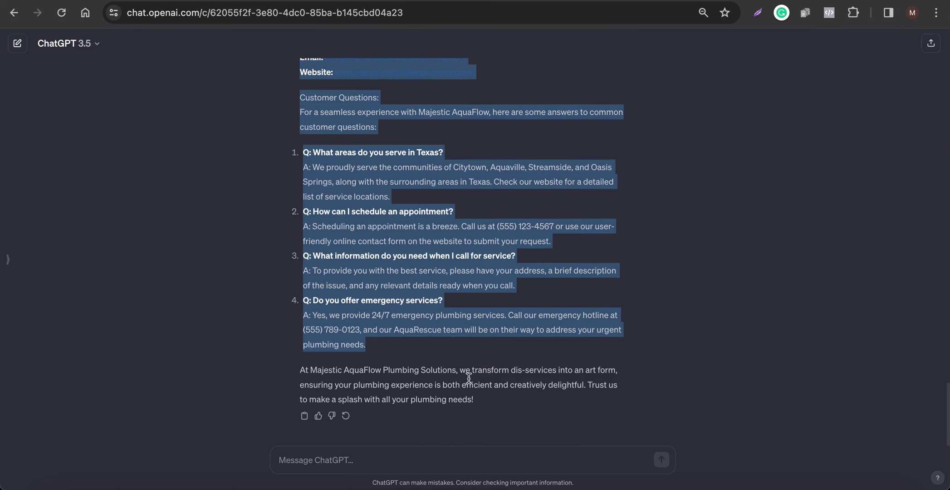
key(shift+Down)
key(shift+Down)
key(shift+End)
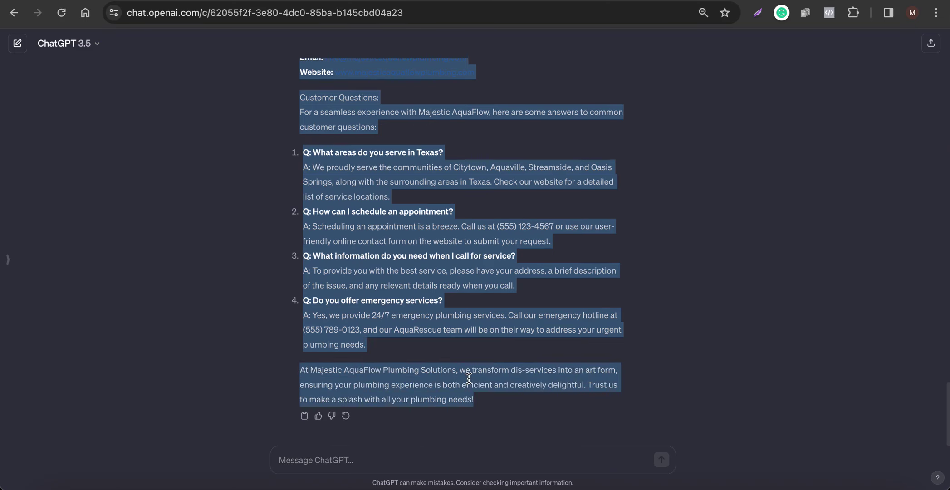
click(366, 2)
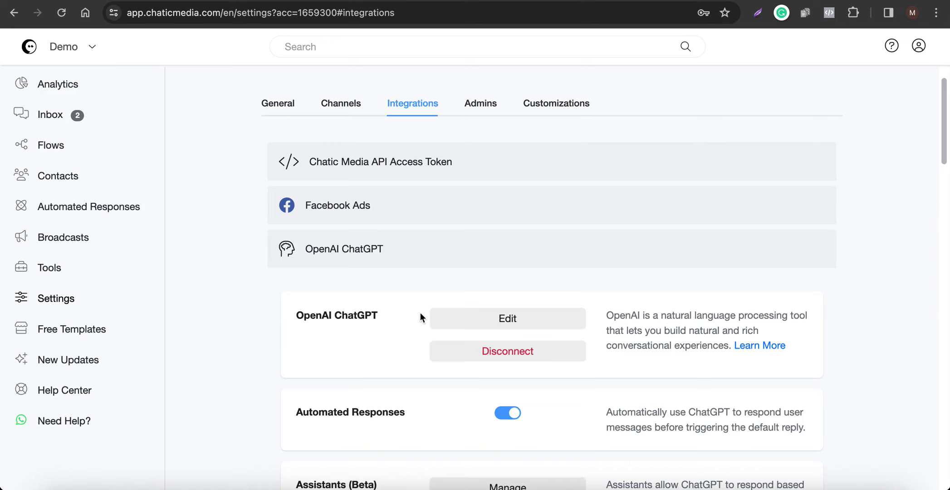
- Replace the coffee-shop prompt in the OpenAI ChatGPT settings with the pasted Majestic AquaFlow text
click(490, 318)
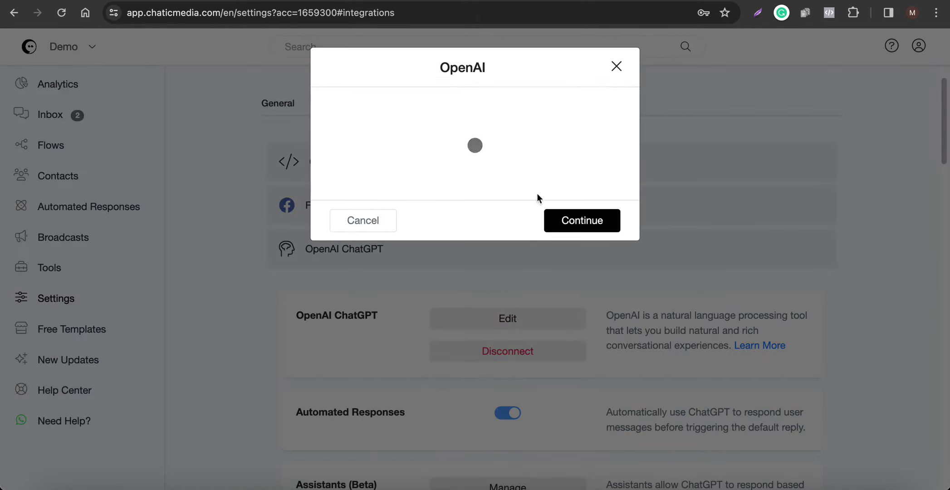
drag(609, 191, 536, 446)
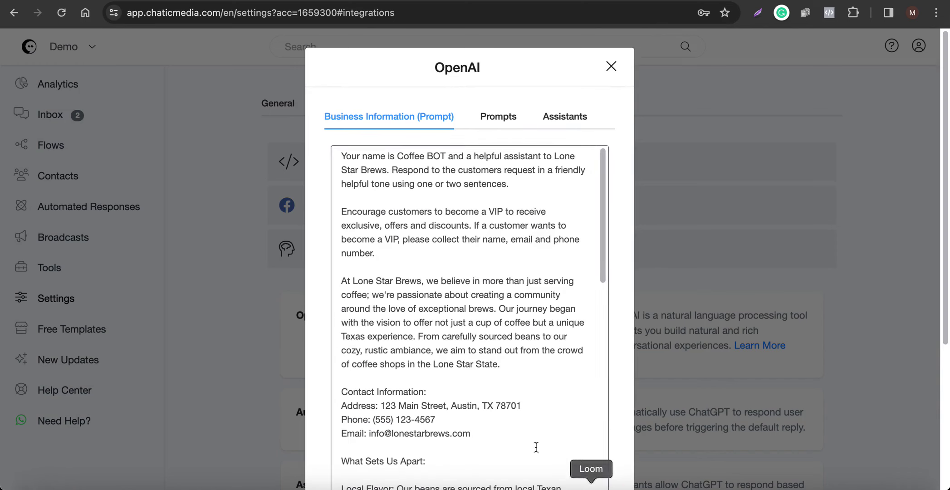
scroll(450, 346, down, 15)
click(521, 336)
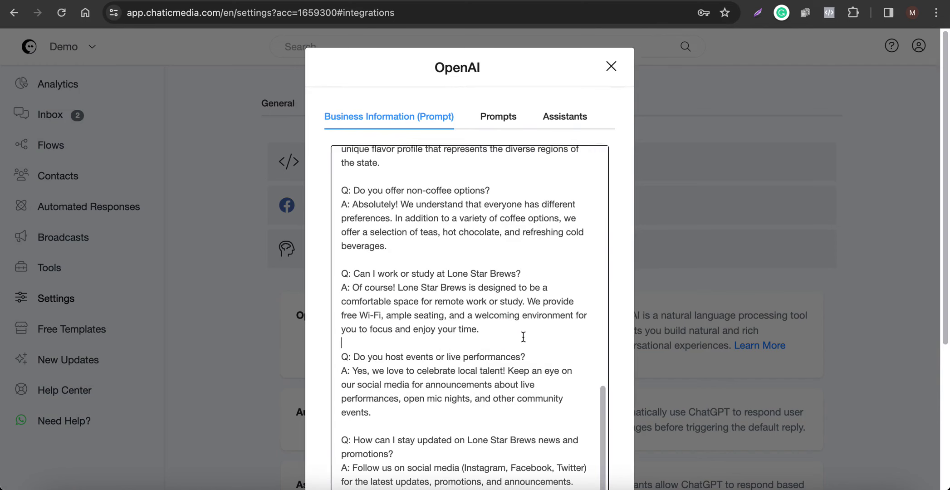
key(ctrl+a)
key(BackSpace)
key(ctrl+v)
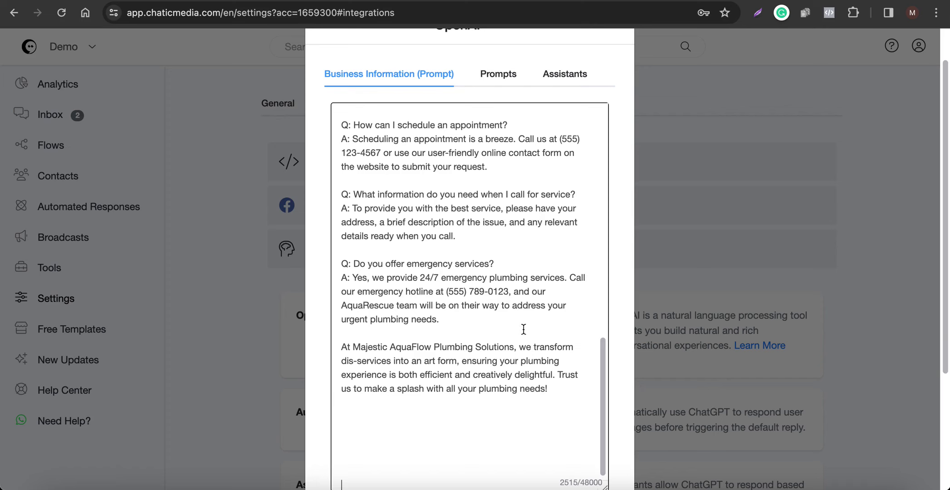
key(BackSpace)
key(BackSpace)
key(BackSpace)
key(BackSpace)
key(BackSpace)
key(BackSpace)
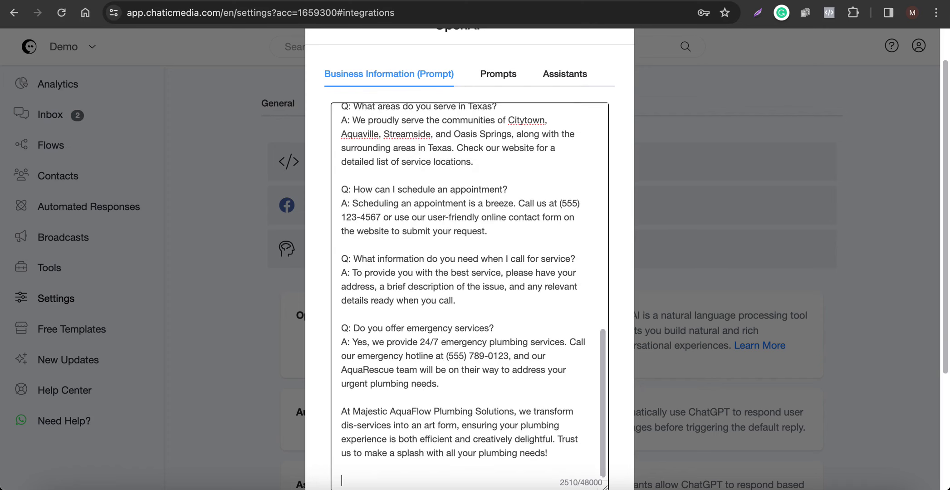
- Remove the request_free_quote trigger from the integration
scroll(490, 275, up, 10)
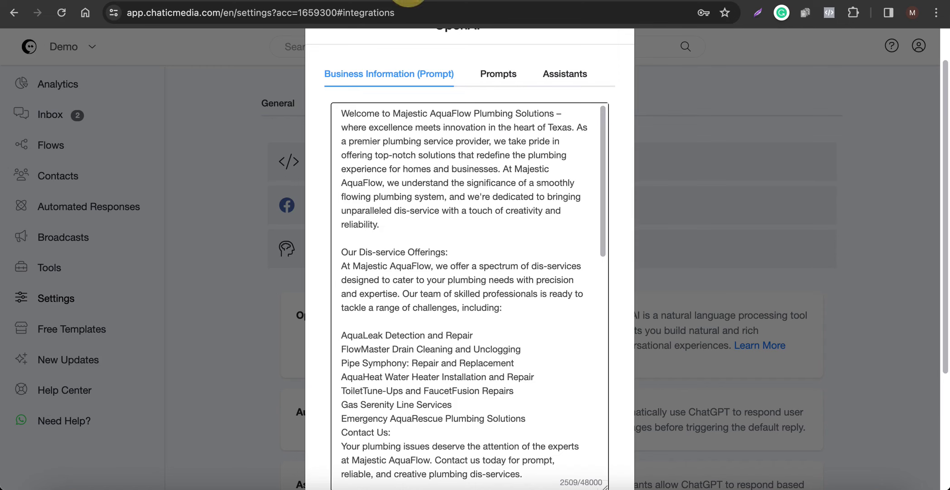
scroll(495, 272, up, 2)
scroll(555, 329, down, 10)
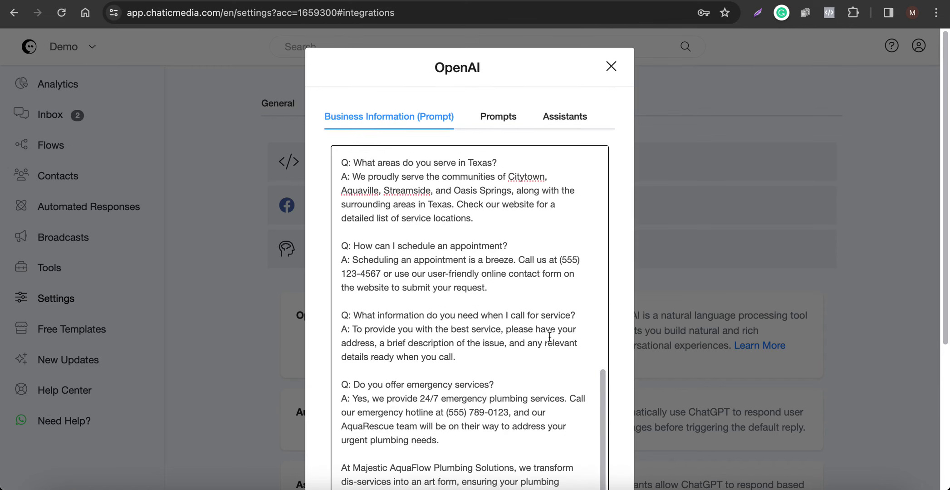
scroll(403, 389, down, 3)
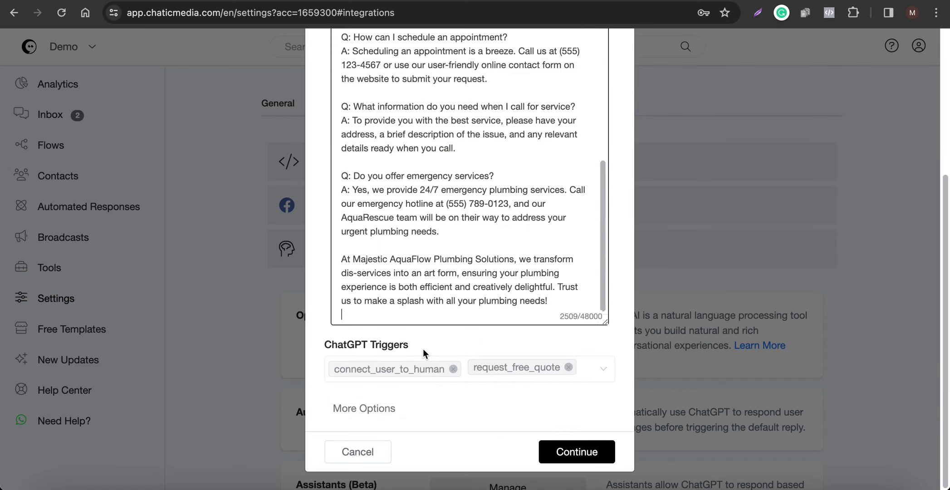
click(568, 367)
- Select the name Majestic AquaFlow Plumbing Solutions and place the caret before the Welcome paragraph
scroll(409, 259, up, 12)
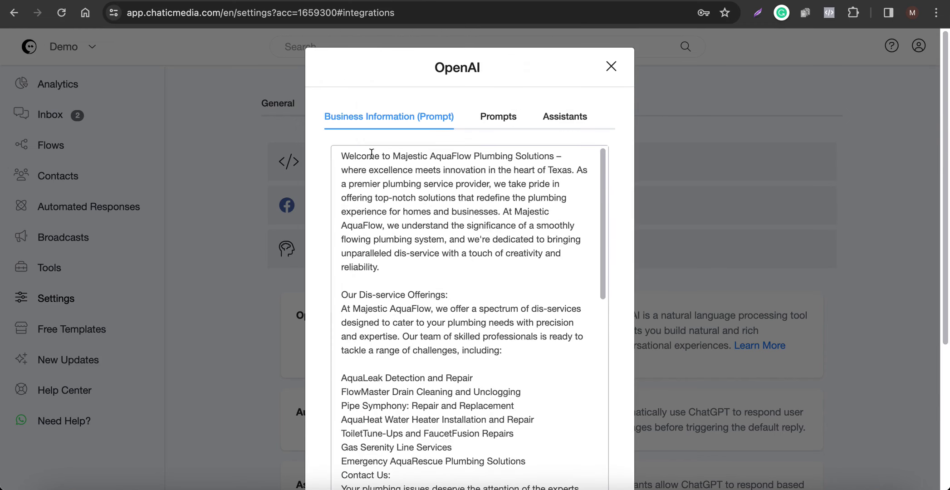
click(394, 155)
drag(393, 155, 557, 157)
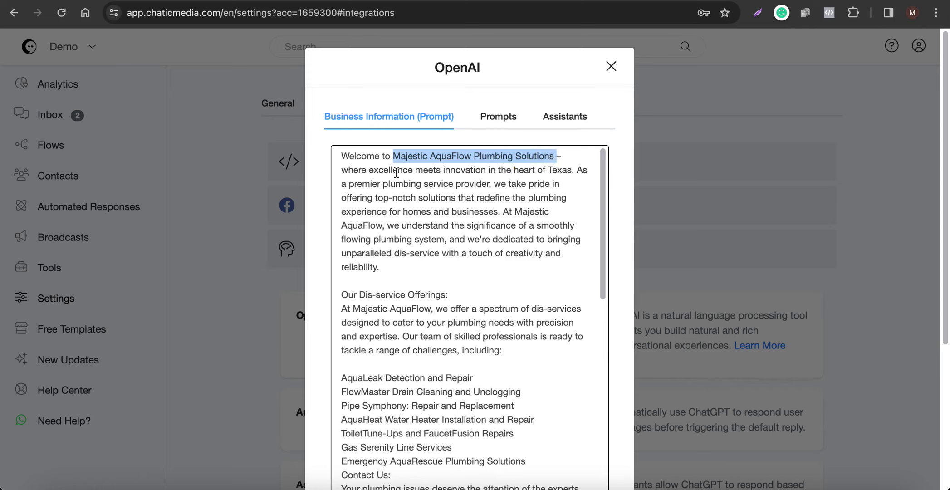
click(341, 156)
- Dictate an opening instruction to act as Majestic AquaFlow's helpful assistant answering in 1 to 2 sentences
key(Return)
key(Return)
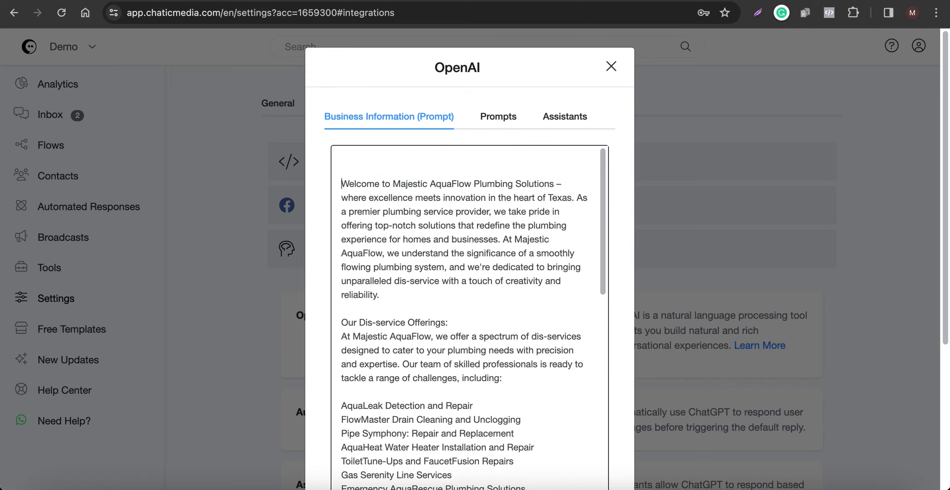
key(fn)
key(fn)
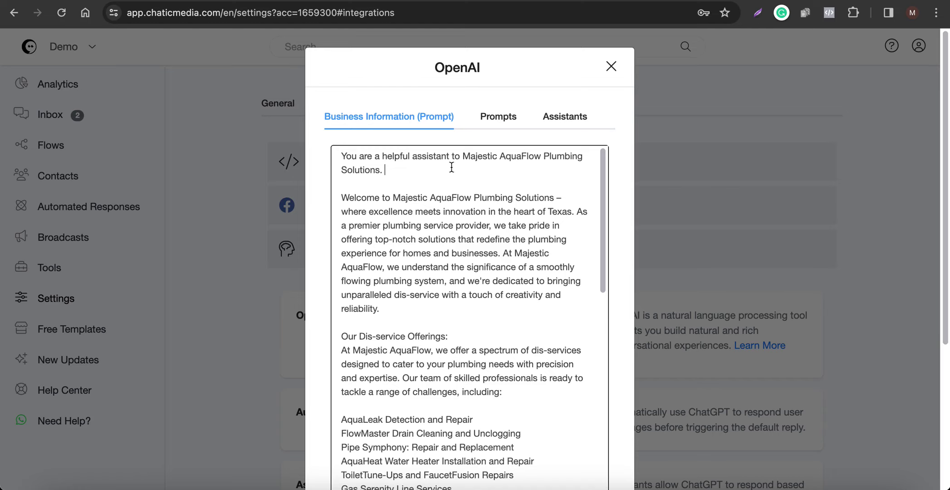
key(fn)
key(fn)
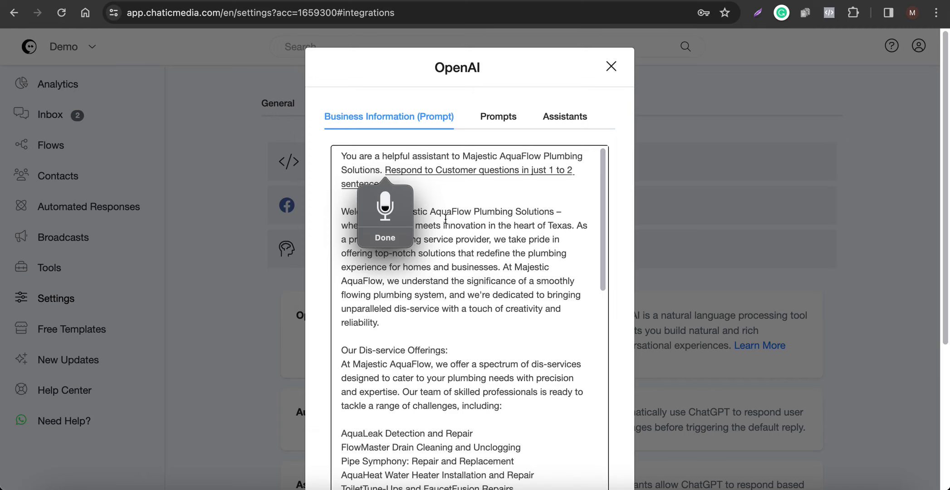
click(402, 244)
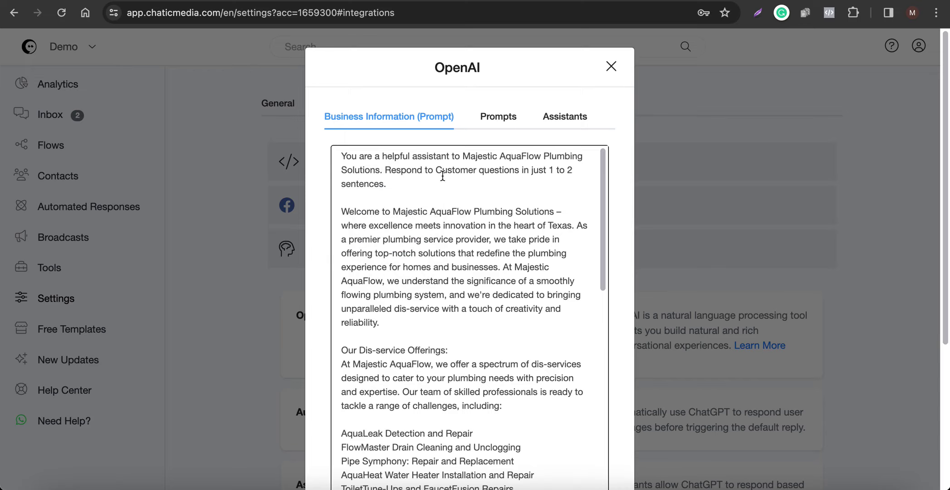
- Expand More Options and save the ChatGPT settings with Continue
scroll(432, 272, down, 15)
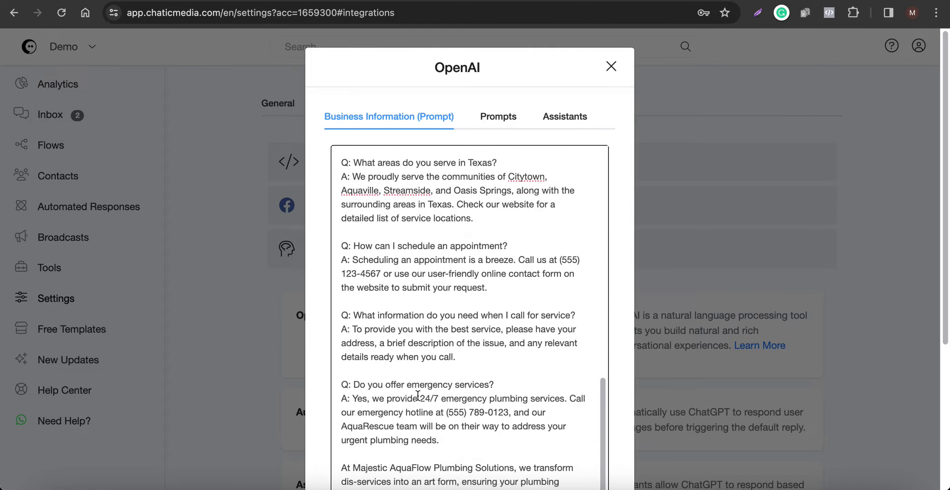
click(354, 409)
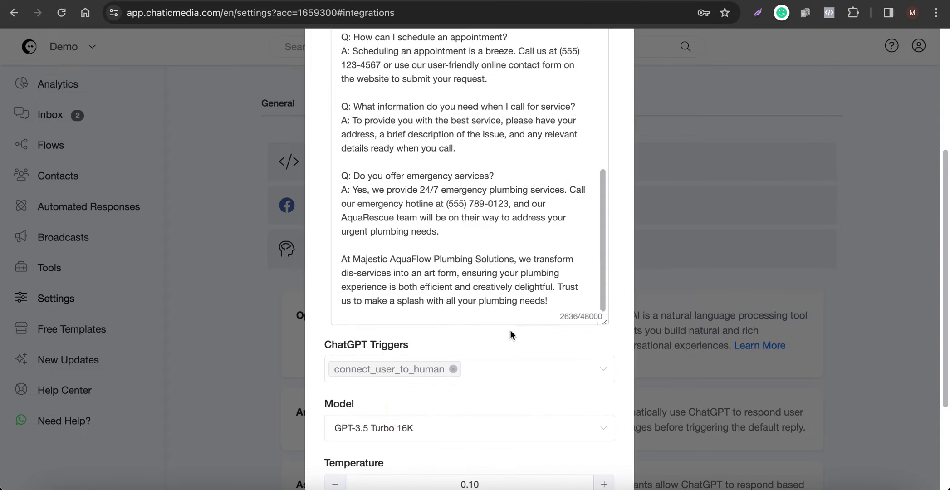
scroll(510, 330, down, 3)
click(556, 452)
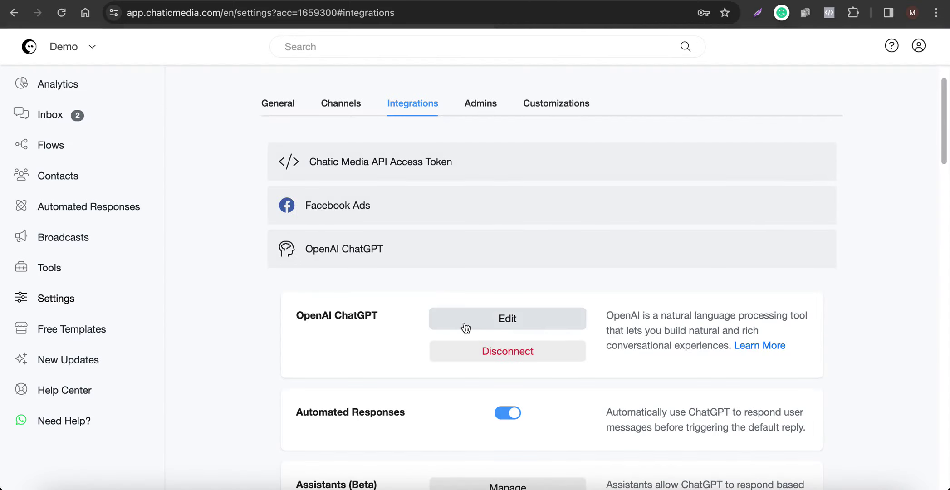
- Reopen and cancel the OpenAI ChatGPT settings, then go back to the Chatic Media dashboard
scroll(467, 326, down, 2)
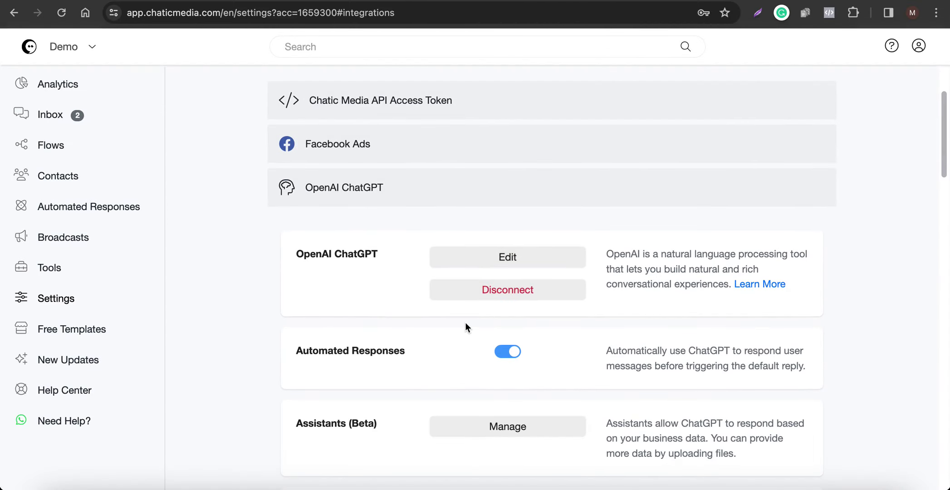
scroll(465, 324, up, 2)
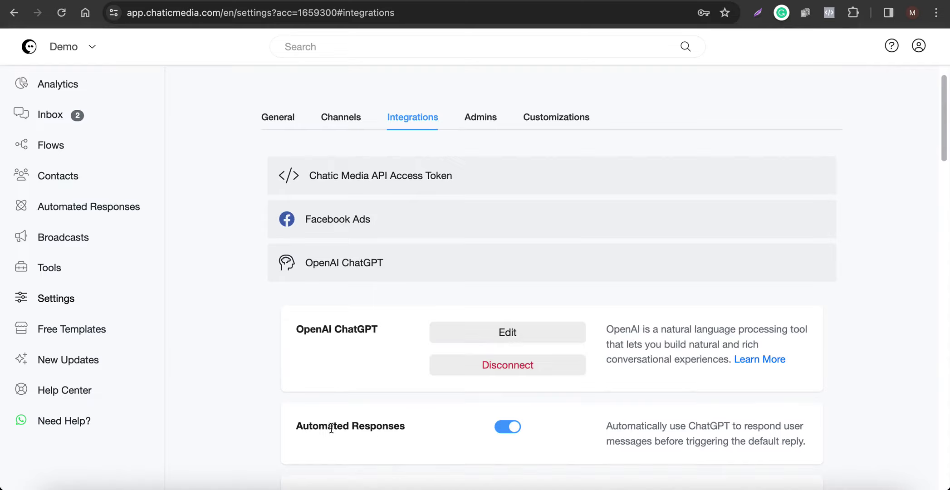
scroll(332, 428, down, 4)
drag(291, 268, 435, 274)
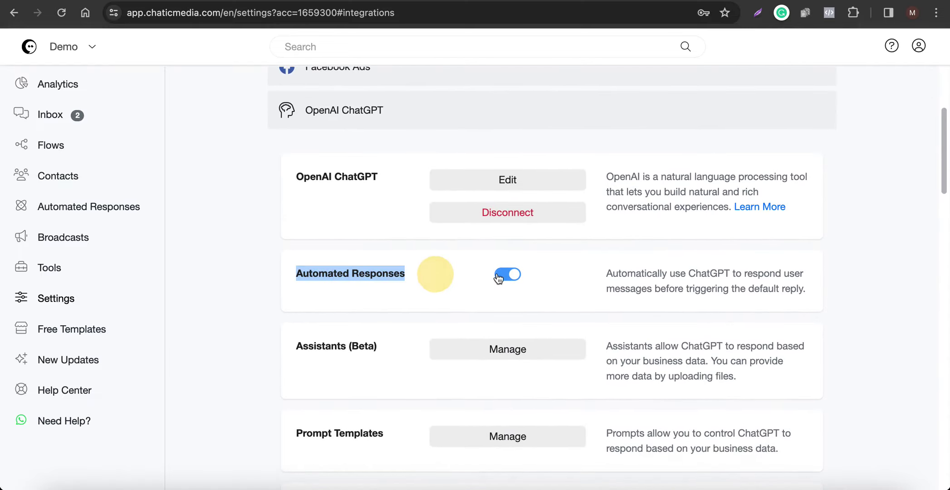
click(490, 182)
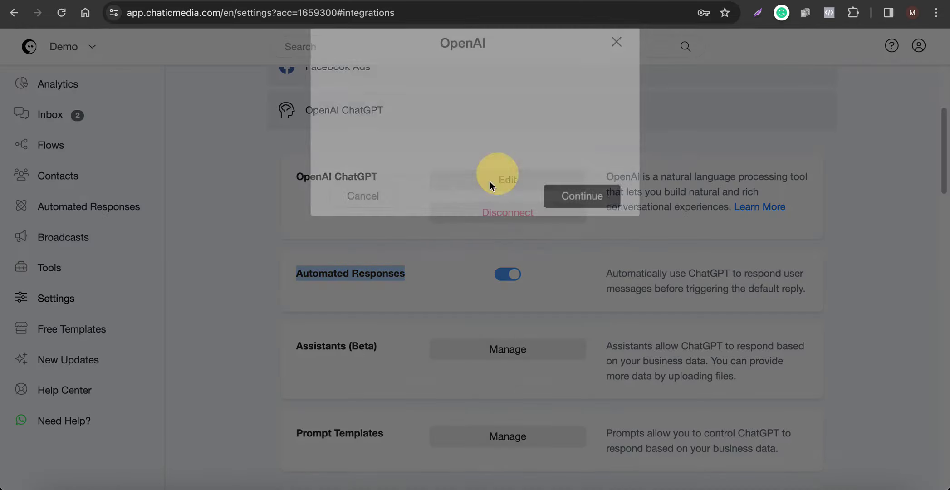
click(368, 313)
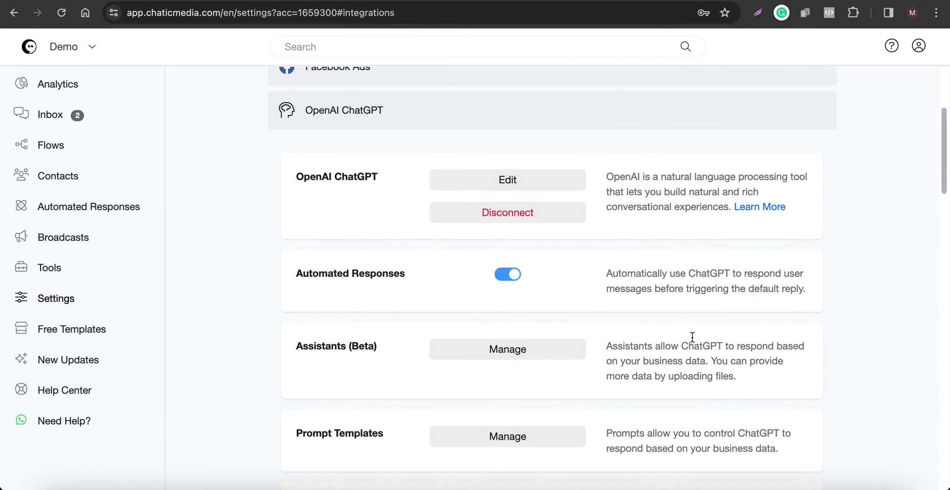
key(alt+Left)
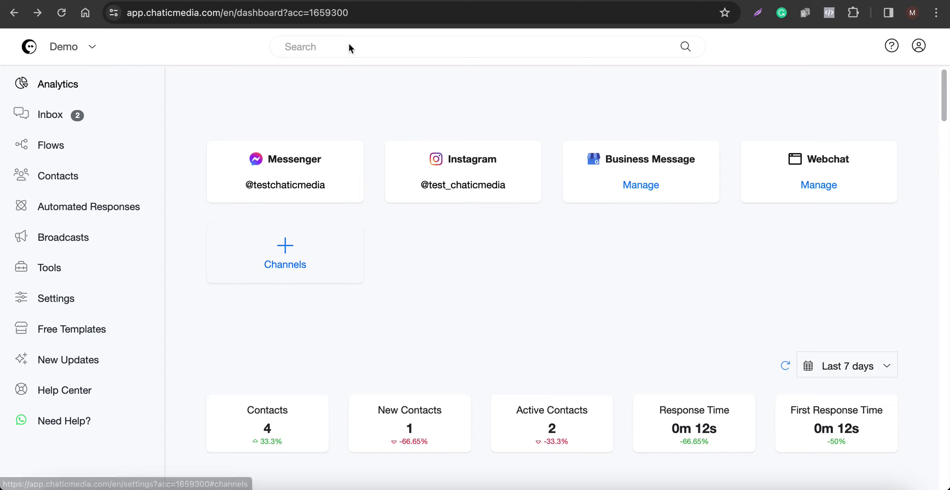
- Send 'Who are you' to the bot in the phone's Instagram chat
key(alt+Tab)
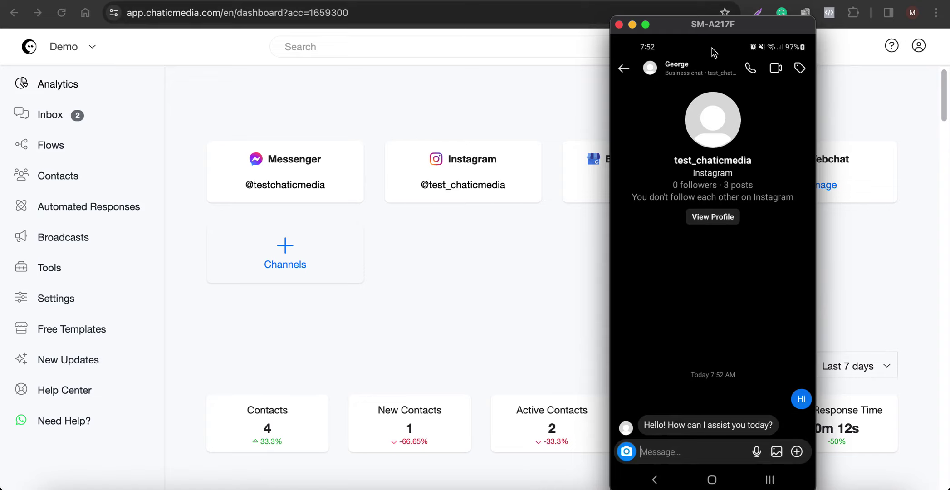
text(Who a)
text(re you)
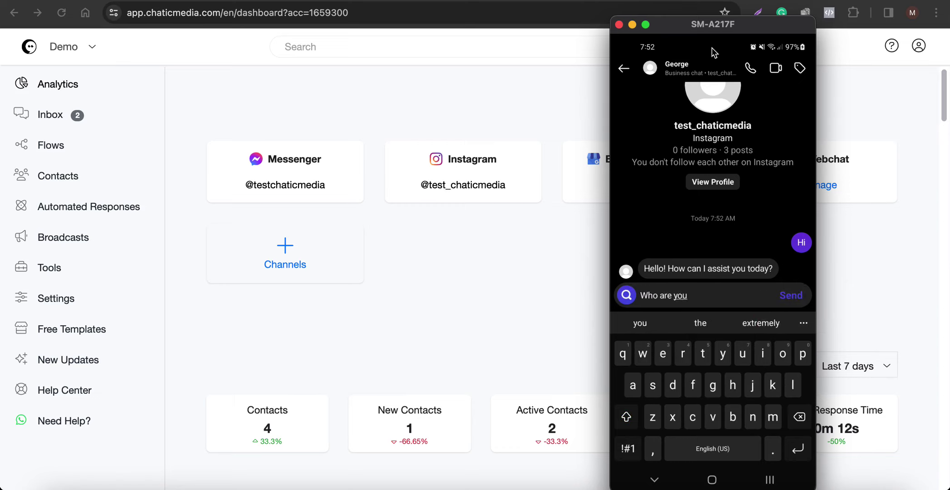
key(Return)
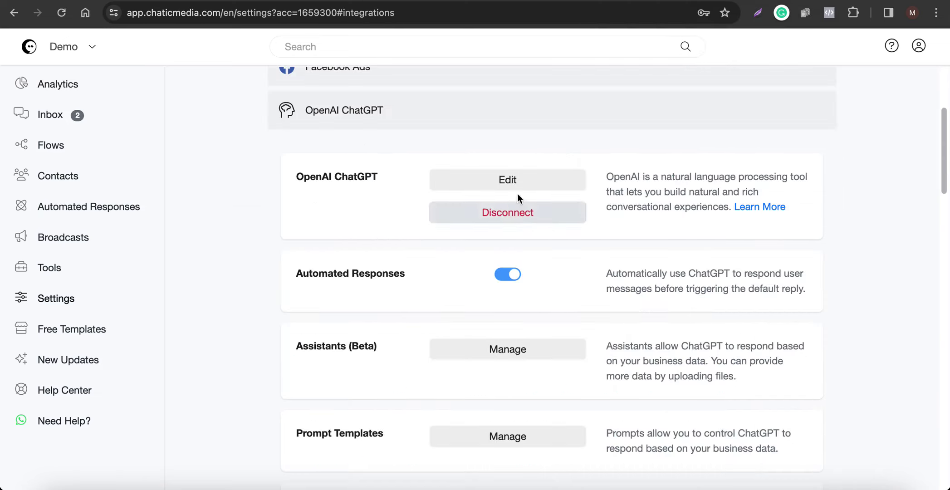
- Reopen the ChatGPT prompt, enlarge its text box and scroll to the contact and FAQ section
click(527, 177)
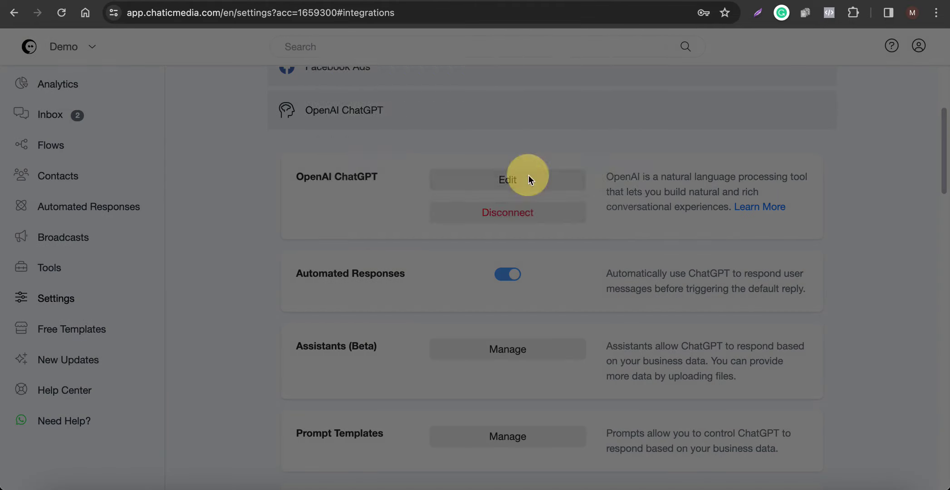
drag(610, 190, 610, 488)
scroll(502, 420, down, 15)
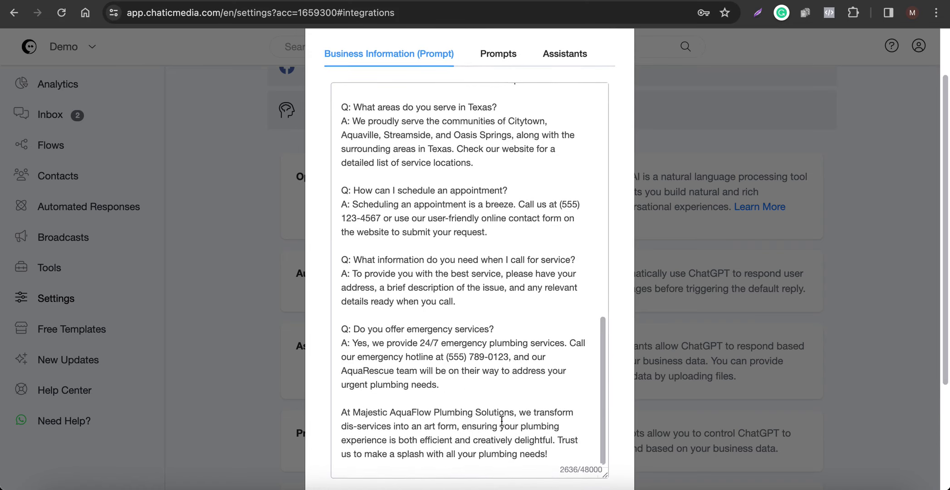
scroll(501, 421, up, 3)
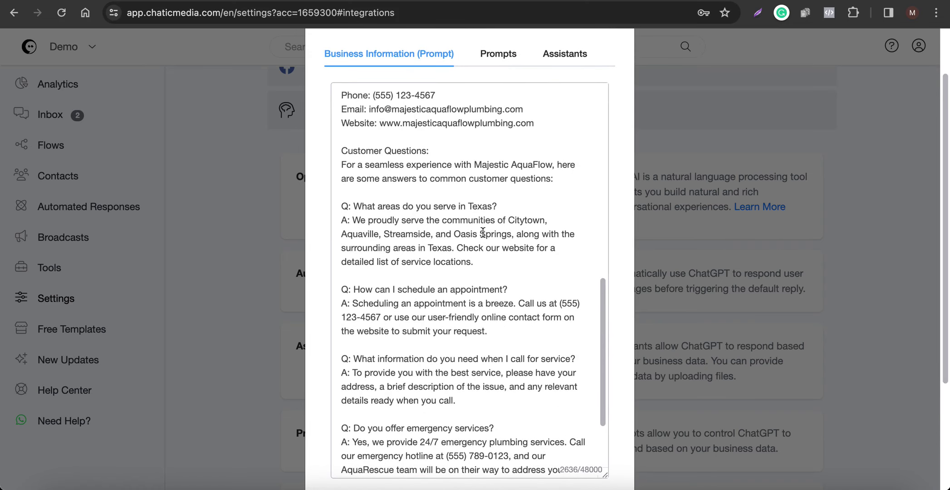
- Ask the bot 'Do you serve Citytown?' in the Instagram chat
click(828, 483)
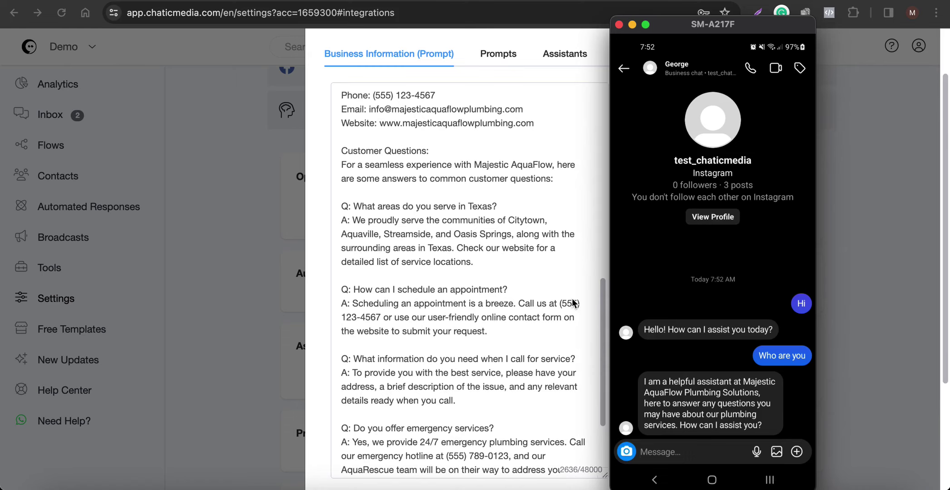
text(Do yo)
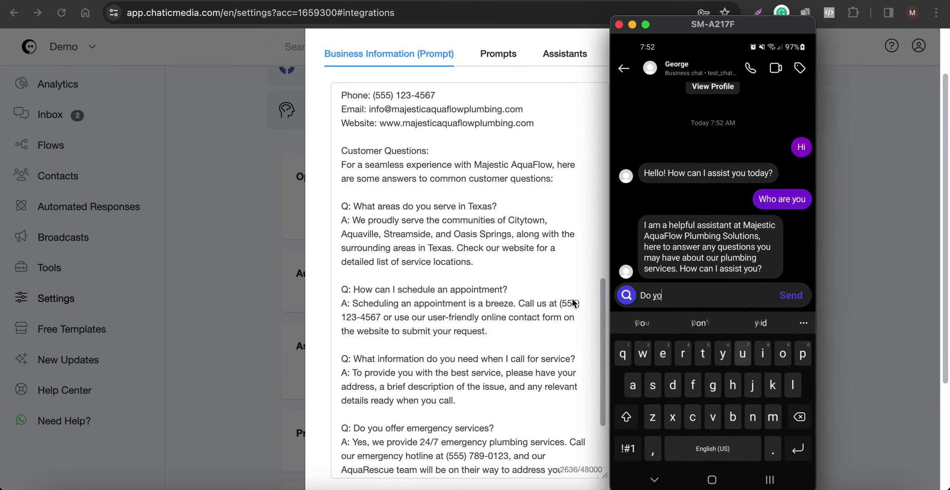
text(u serve City)
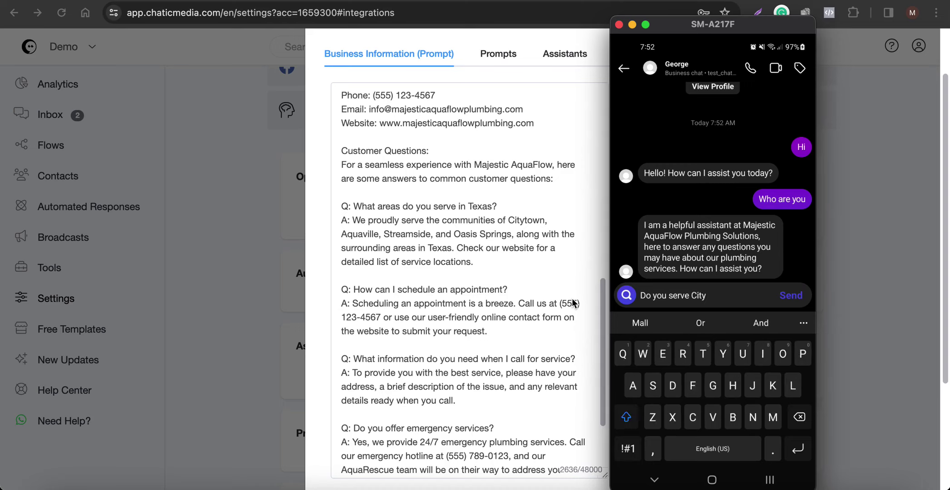
key(BackSpace)
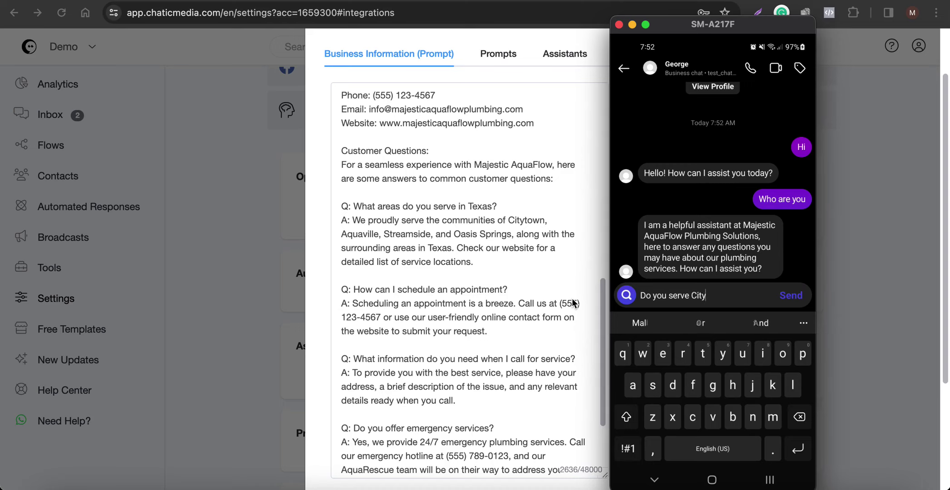
text(town?)
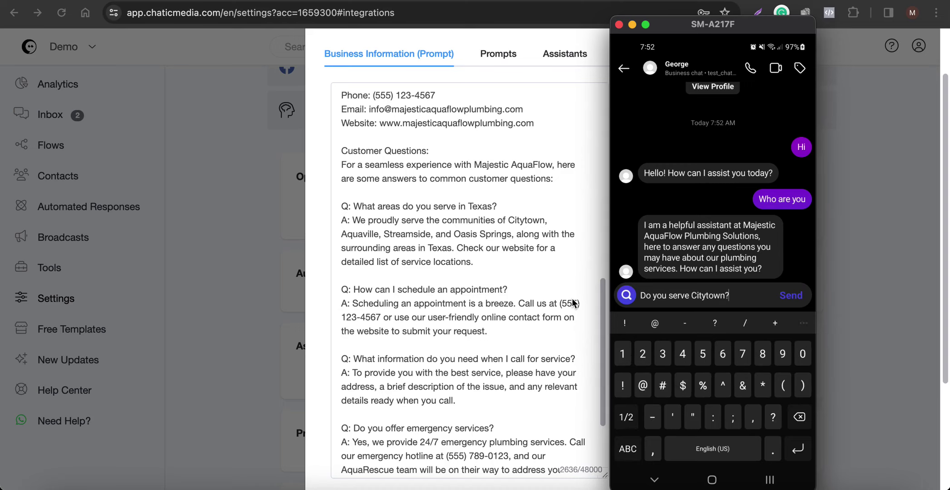
key(Return)
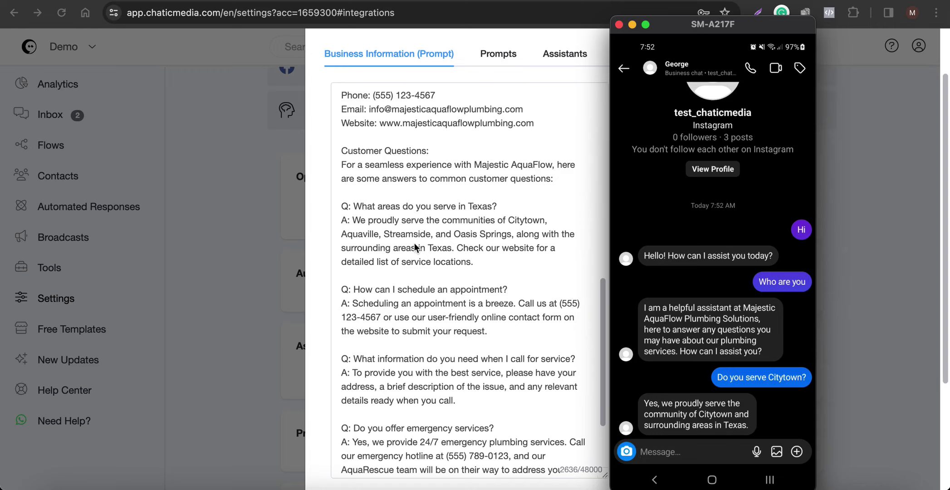
- Ask the bot 'How to contact?' and then 'What is the website?'
text(How to co)
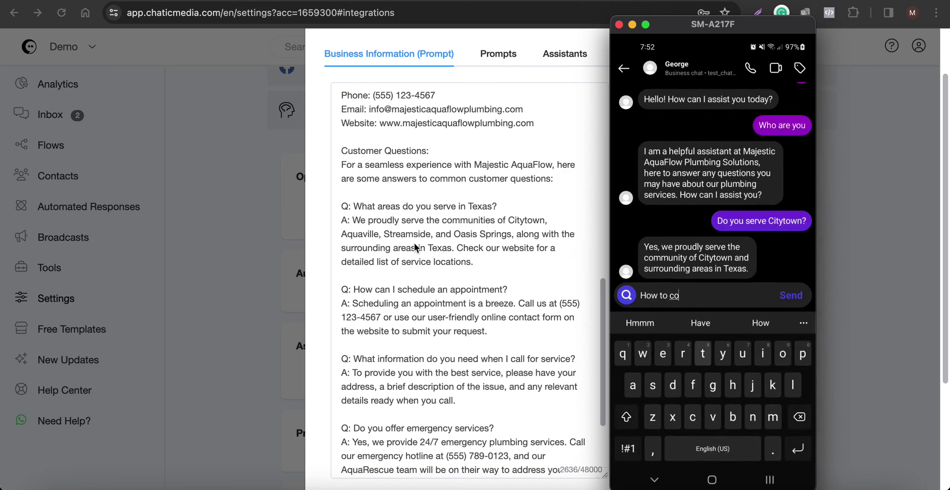
text(ntact?)
key(Return)
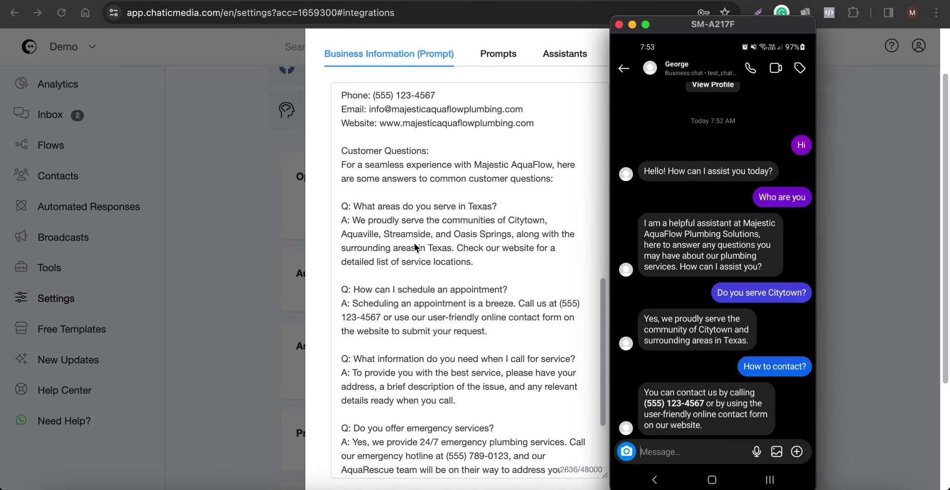
text(What )
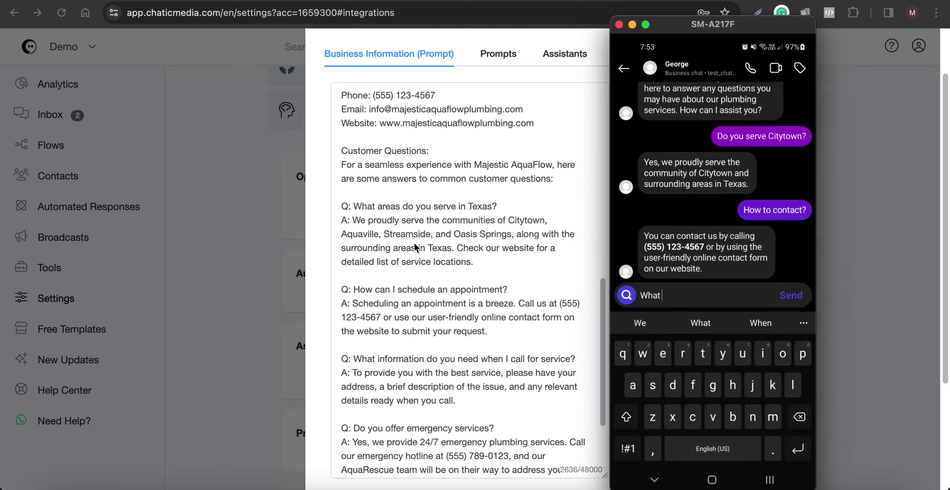
text(is the website?)
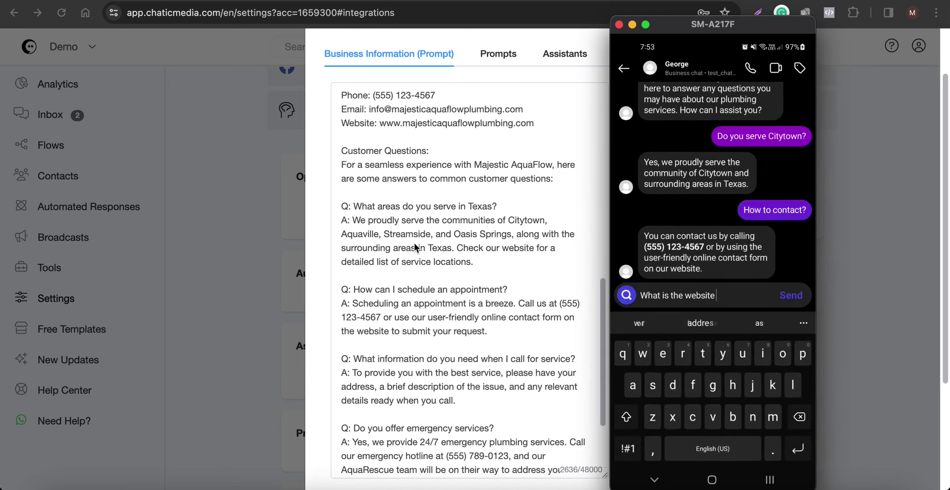
key(Return)
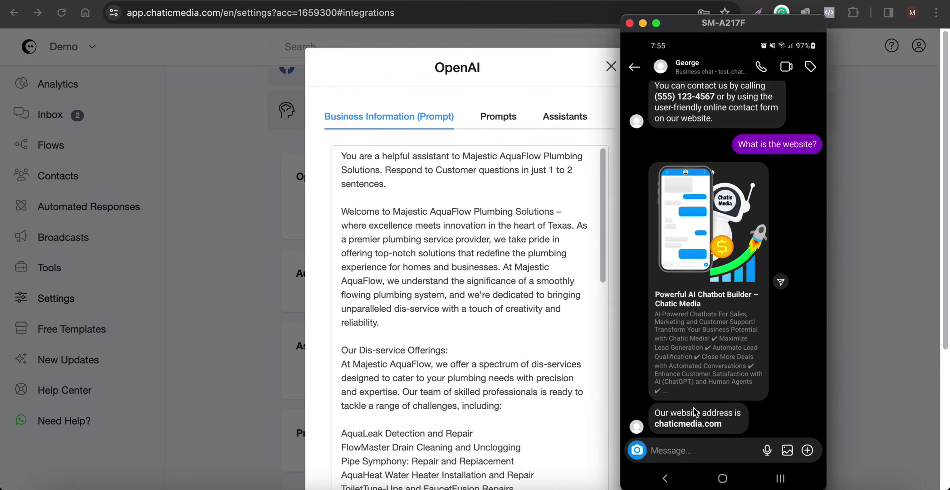
- Scroll through the Business Information prompt and cancel the OpenAI dialog without changes
scroll(462, 353, down, 10)
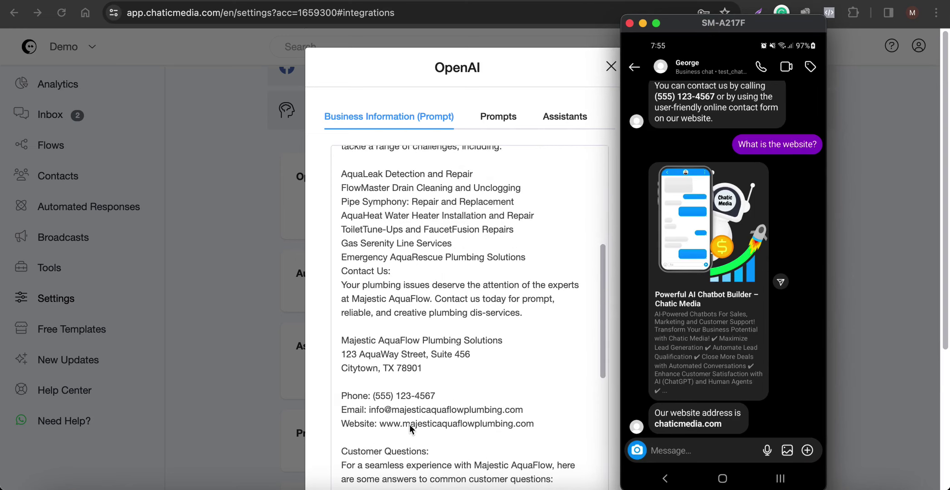
scroll(527, 427, down, 15)
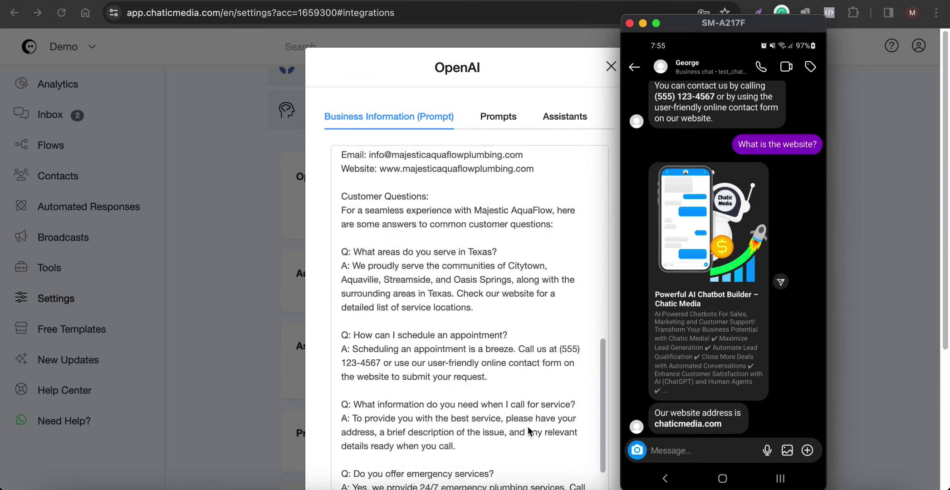
click(361, 451)
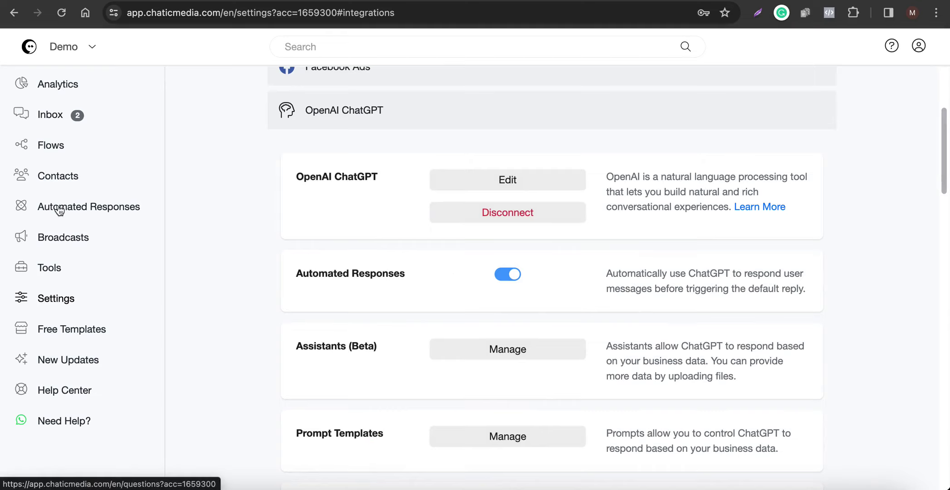
- Open Automated Responses and view the 'website' keyword rule that replies with chaticmedia.com
click(88, 207)
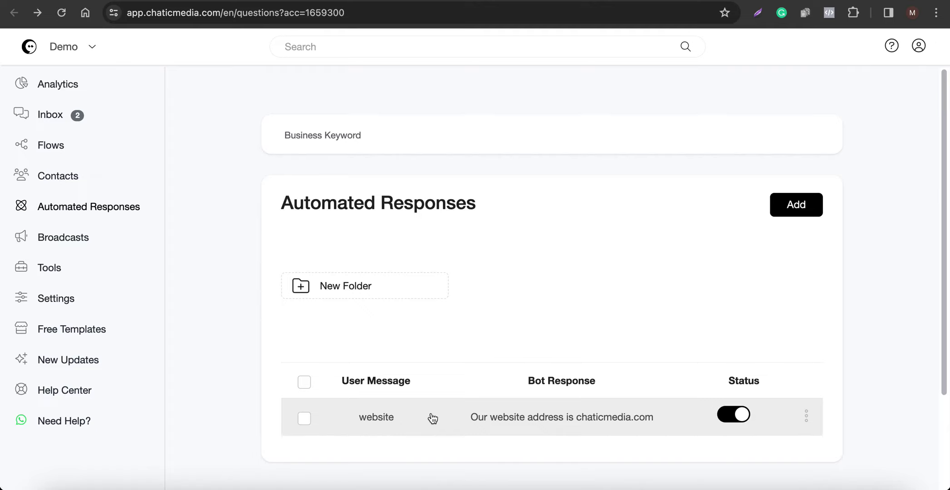
click(510, 421)
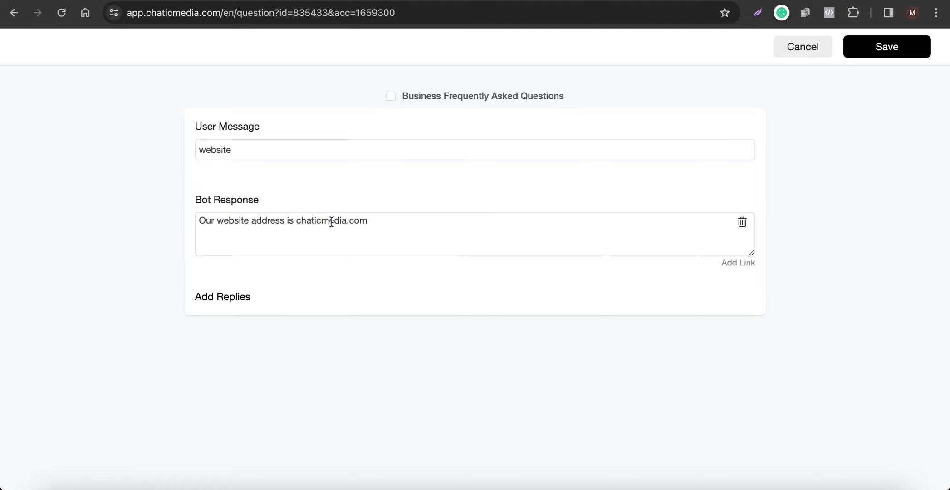
click(14, 13)
click(822, 485)
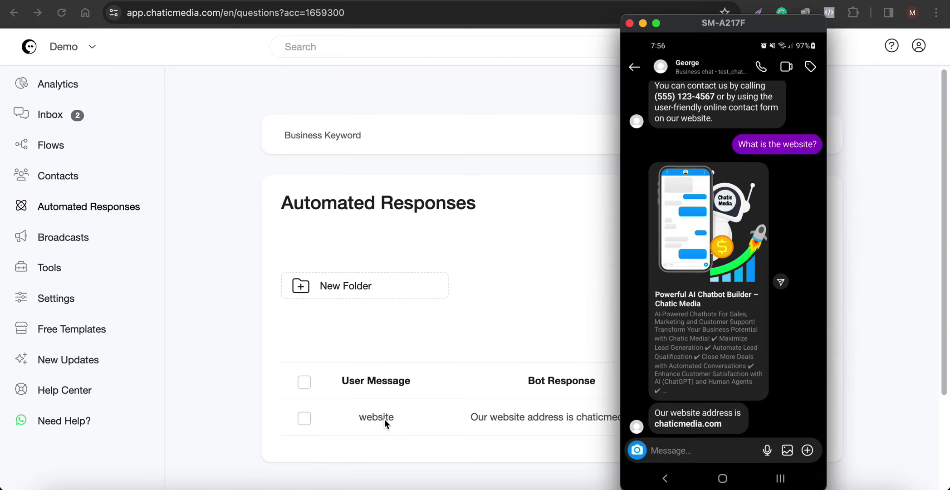
- Switch off the 'website' keyword rule's status on the Automated Responses page
click(492, 366)
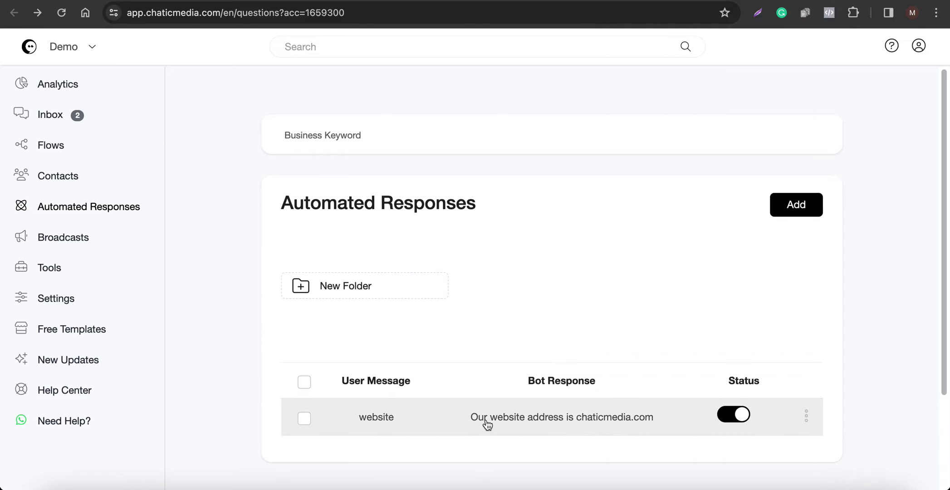
drag(279, 201, 500, 206)
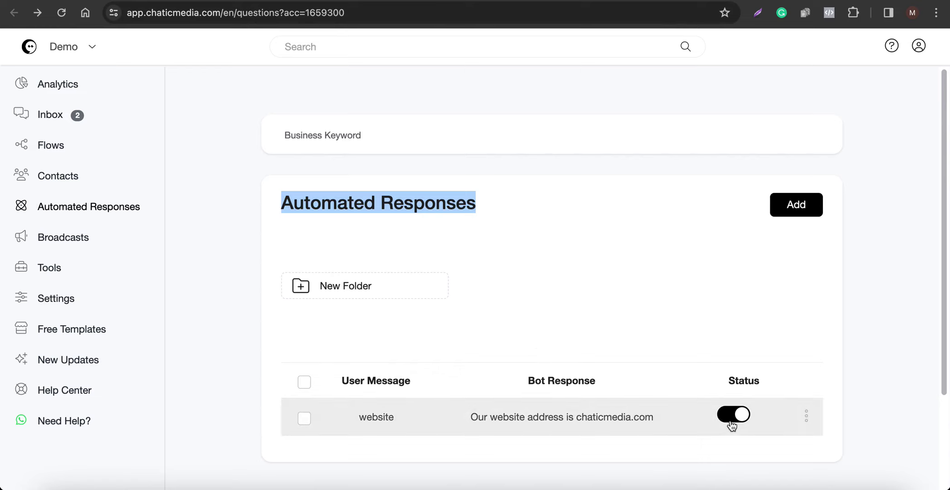
click(731, 417)
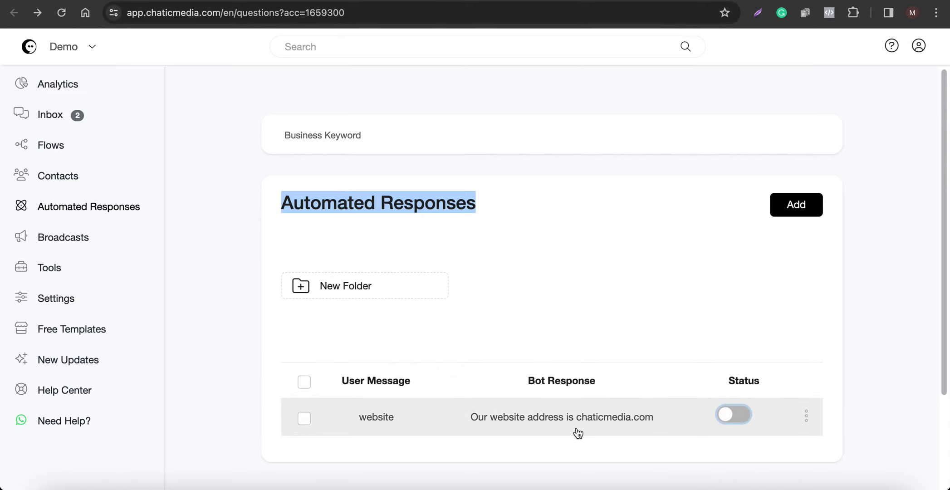
click(823, 488)
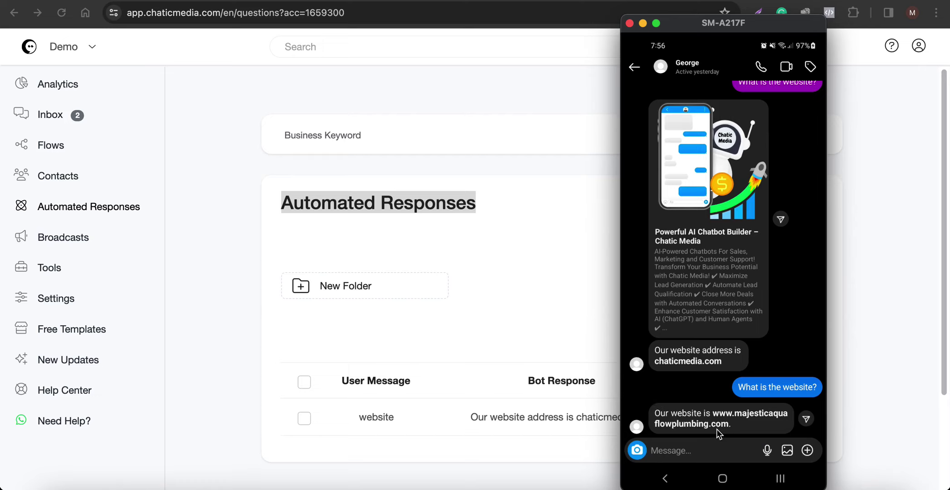
click(580, 350)
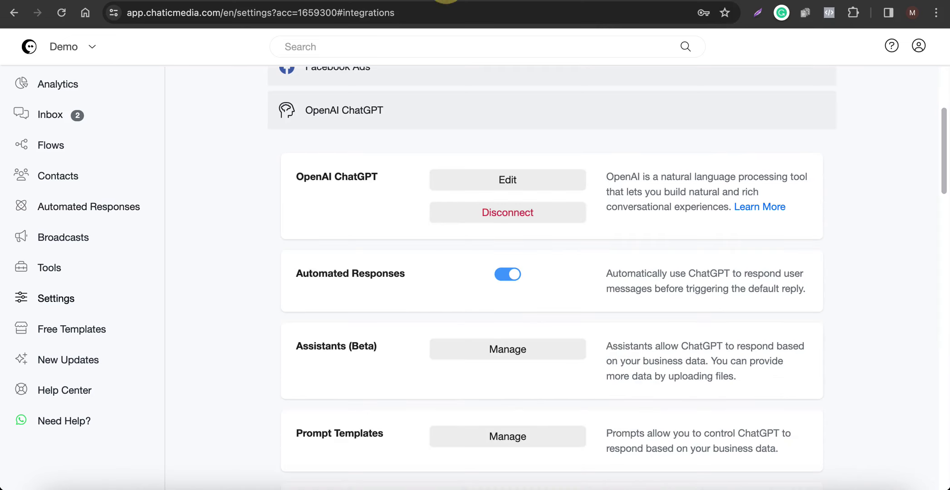
click(824, 488)
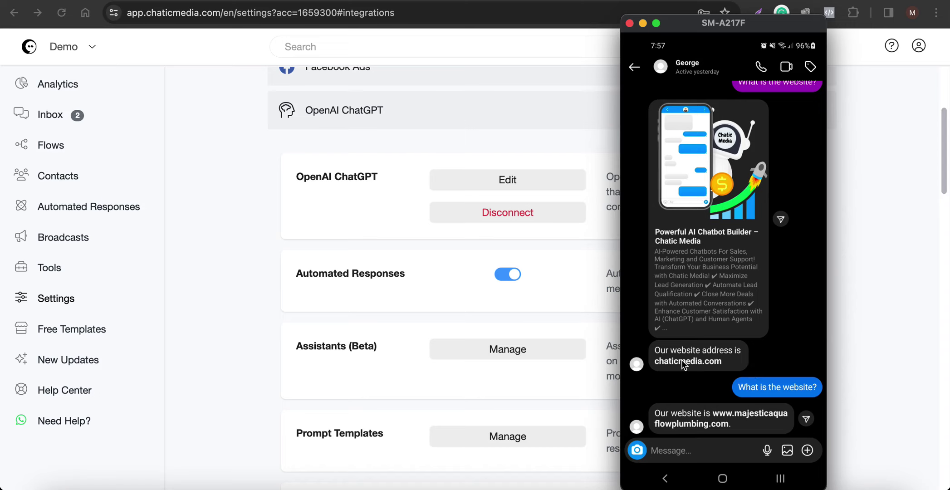
scroll(681, 360, up, 5)
scroll(682, 360, down, 5)
click(881, 319)
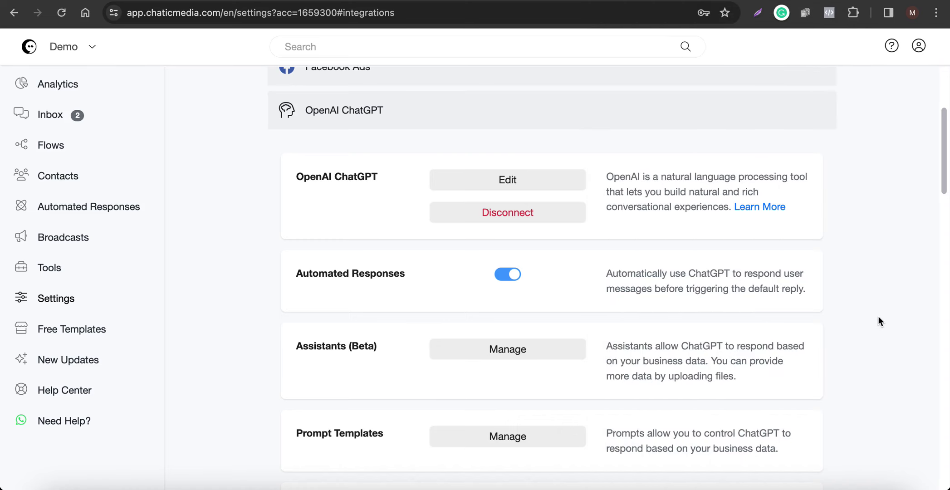
- Start a new ChatGPT trigger named 'request callback', described as 'allows user to request callback'
scroll(406, 348, down, 2)
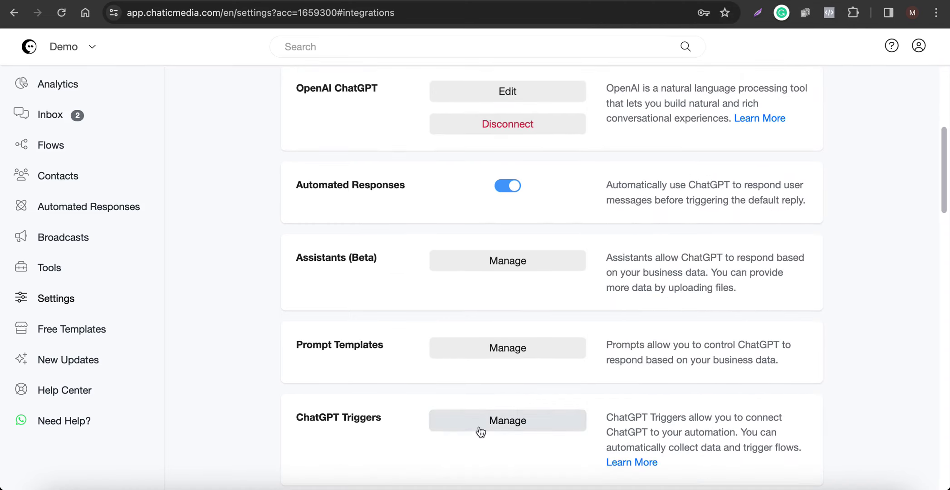
click(481, 426)
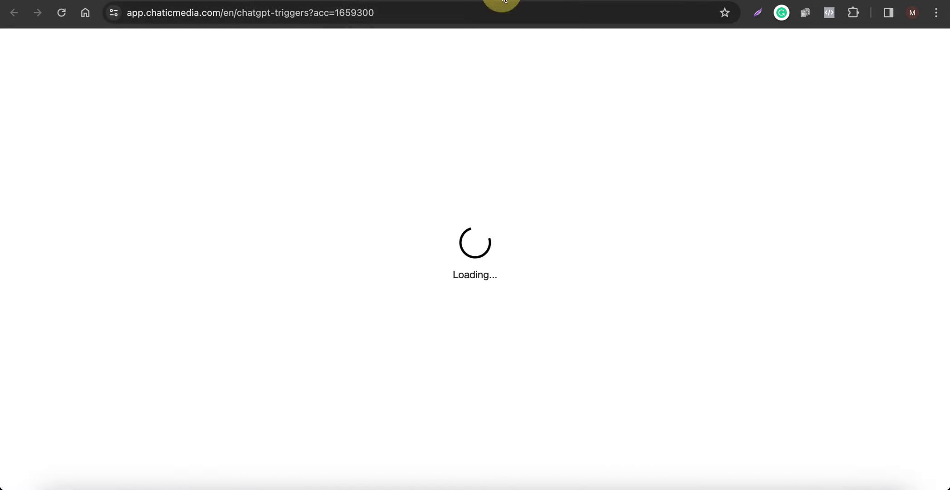
drag(296, 157, 452, 157)
click(798, 159)
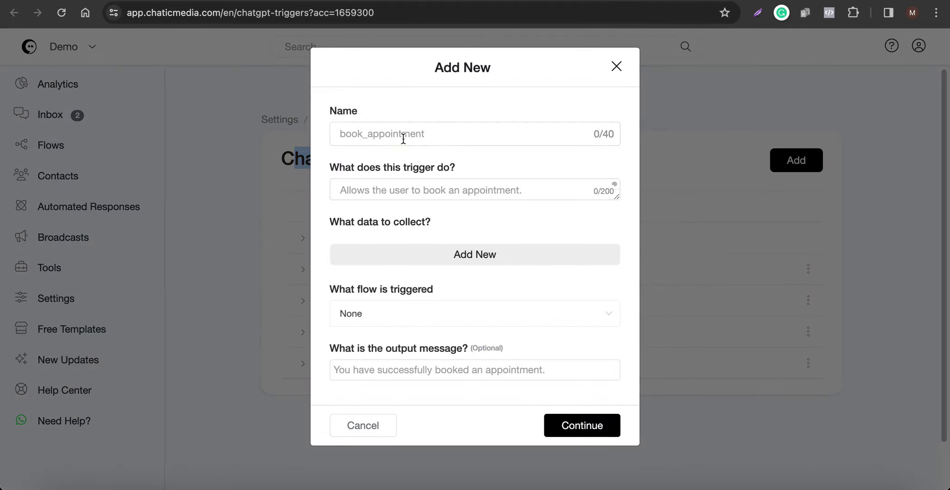
click(397, 136)
text(request )
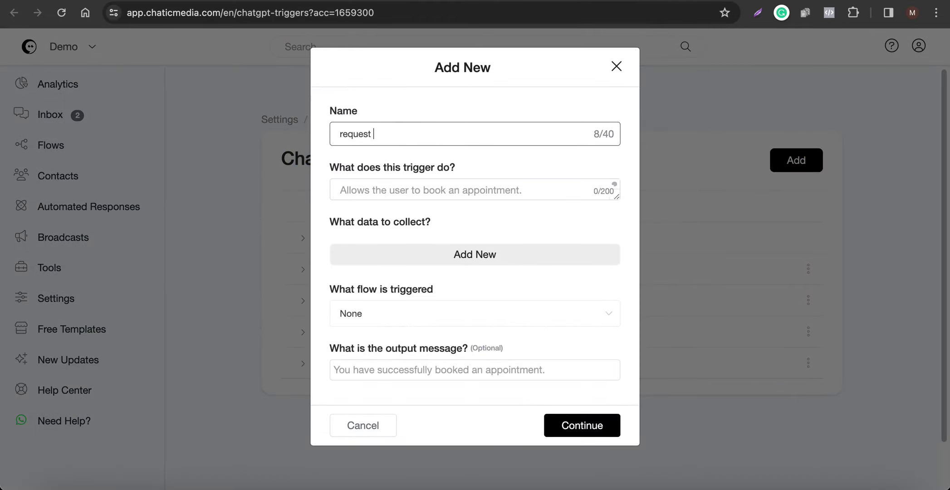
text(callback)
key(super+a)
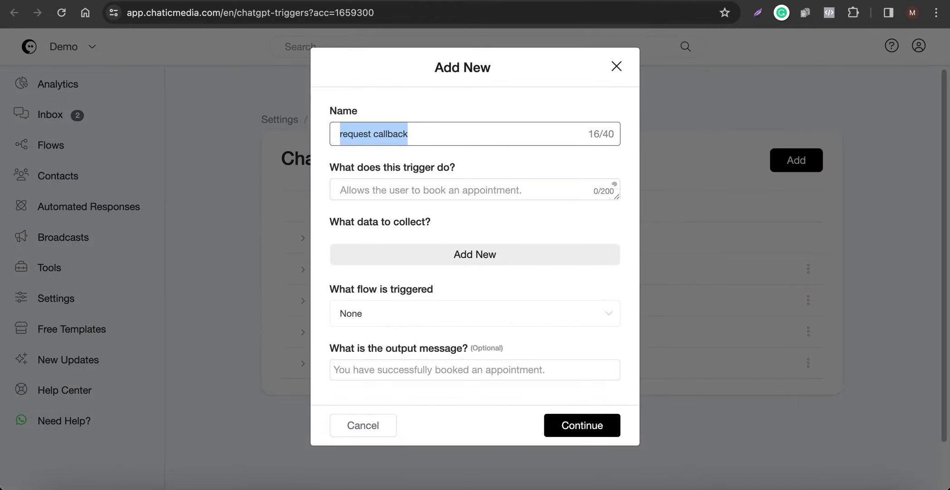
click(395, 184)
text(al)
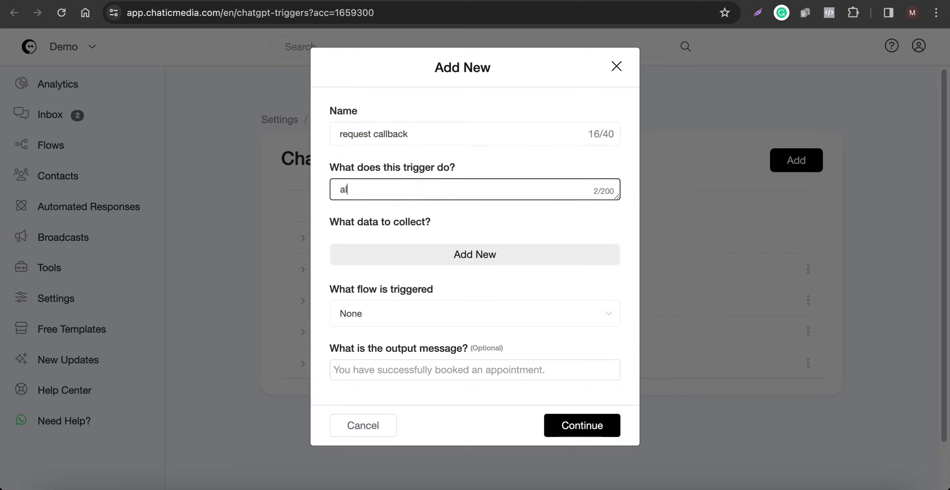
text(lows user to request callback)
- Have the trigger collect 'name' into Full Name and 'phone number' into Phone
click(441, 255)
click(361, 250)
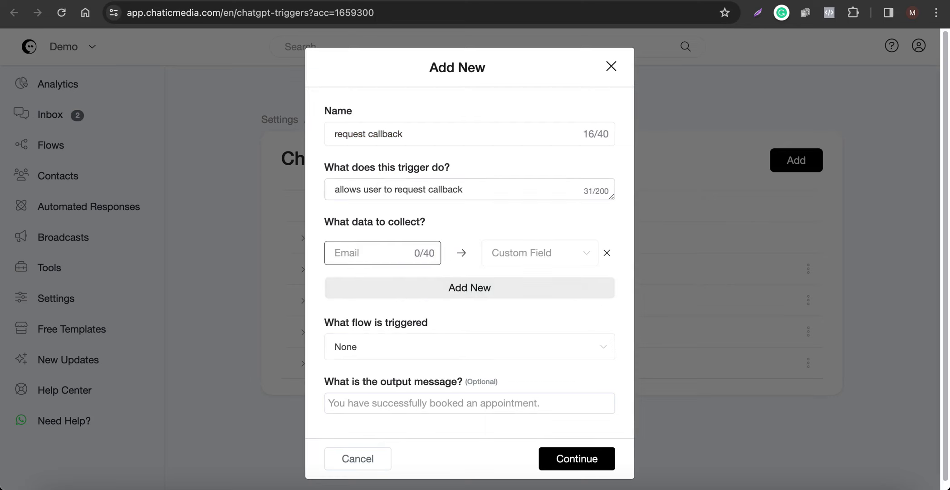
text(name)
key(Tab)
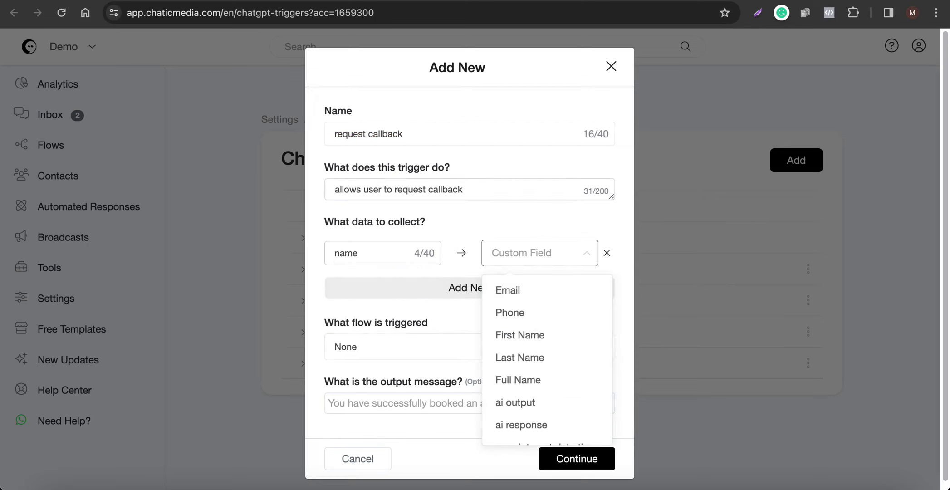
click(562, 387)
click(424, 289)
click(363, 289)
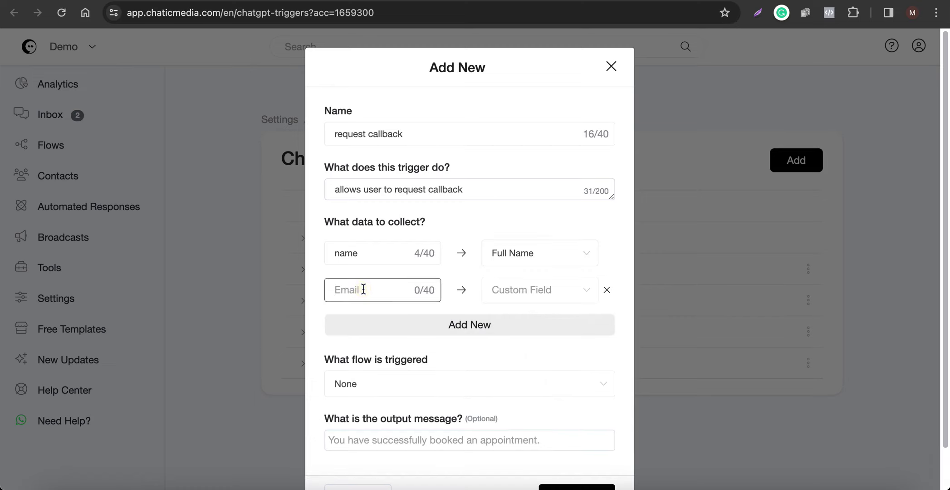
text(phone number)
key(Tab)
click(510, 349)
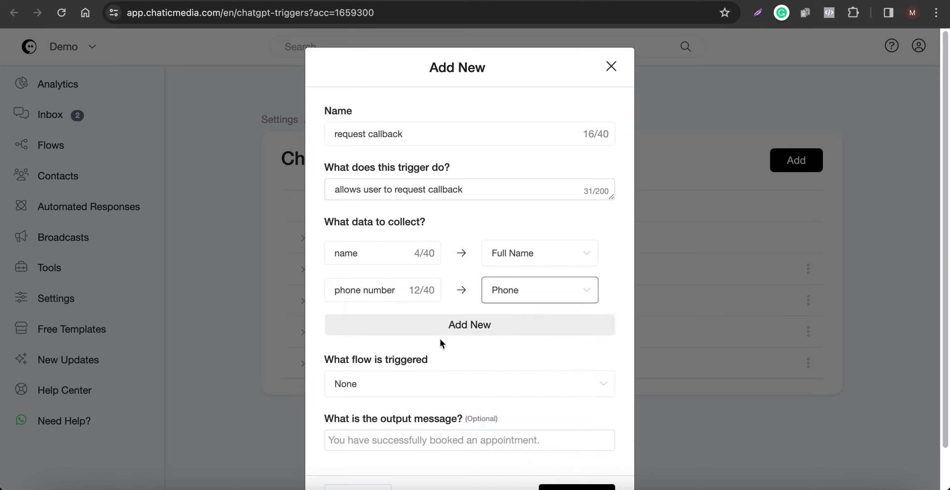
- Set the reply 'Thanks for the details. One of our agent will contact you soon.' and save
scroll(421, 354, down, 2)
click(403, 395)
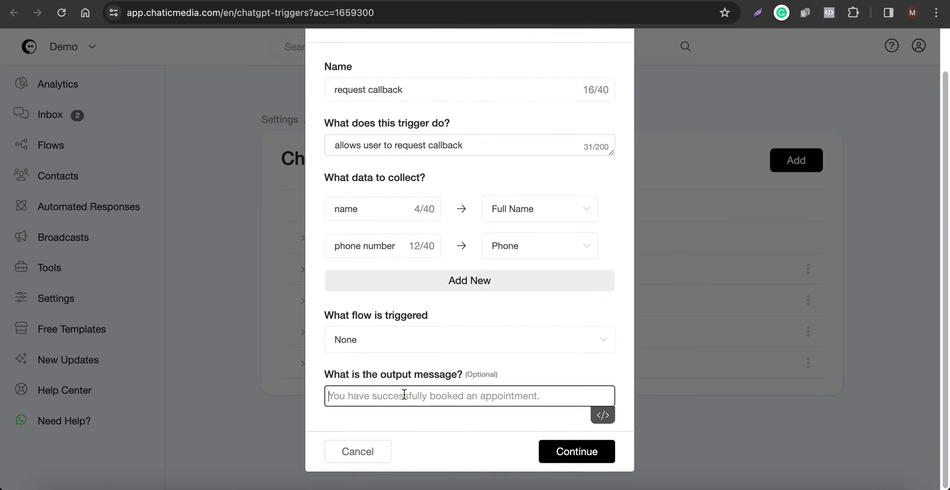
key(fn)
key(fn)
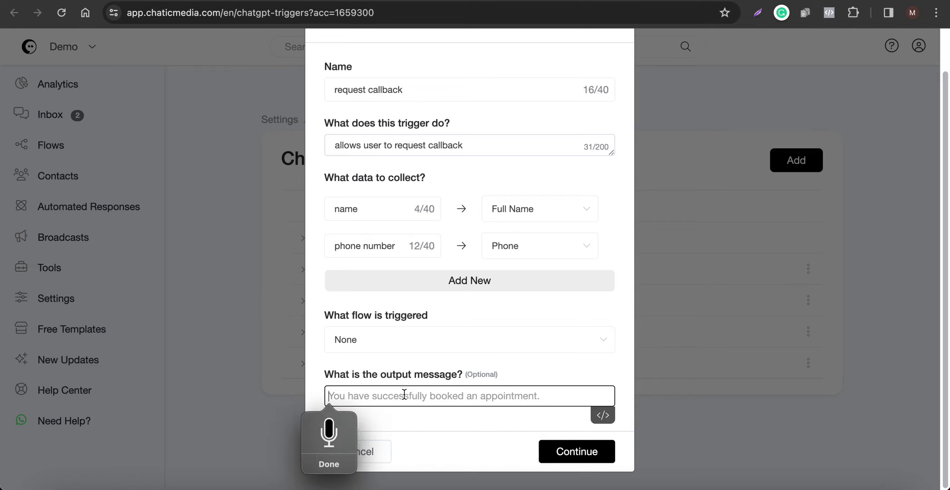
text(Thanks for the details. One of our.)
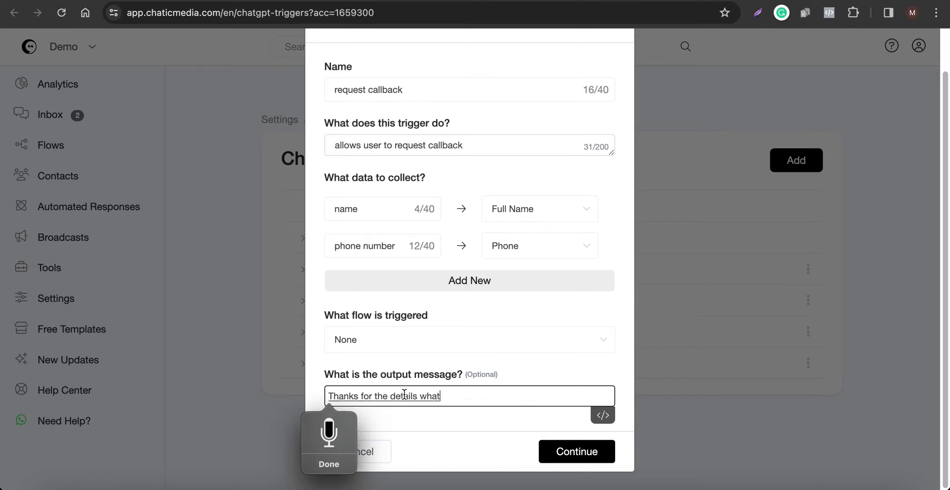
text( agent will contact you soon.)
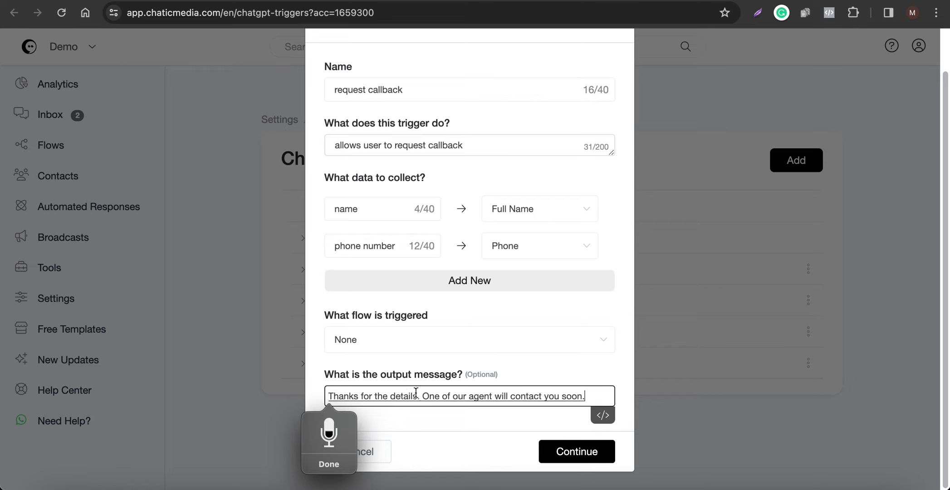
key(fn)
click(597, 365)
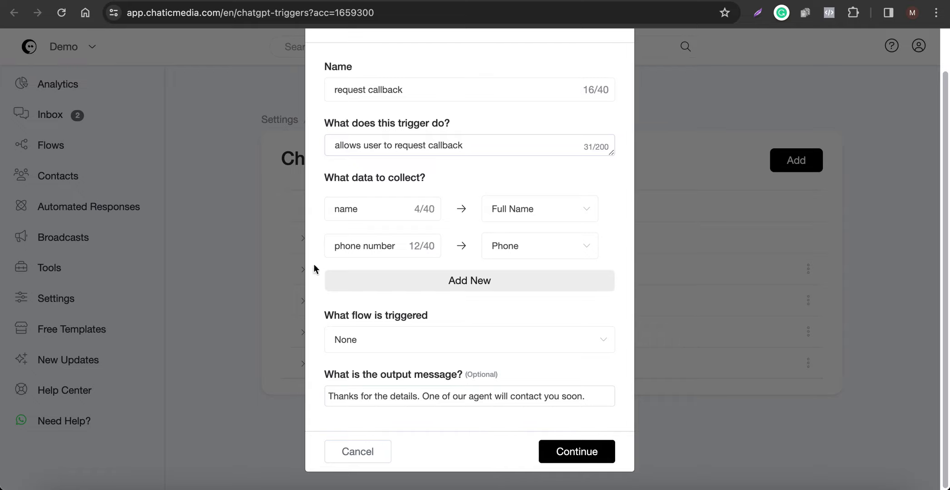
click(572, 448)
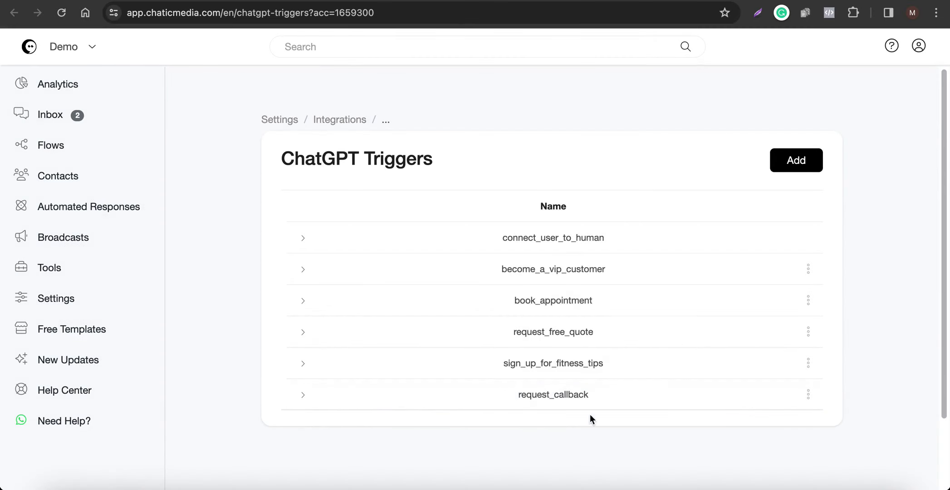
- Go back to Settings > Integrations and expand the OpenAI ChatGPT integration
drag(521, 398, 587, 397)
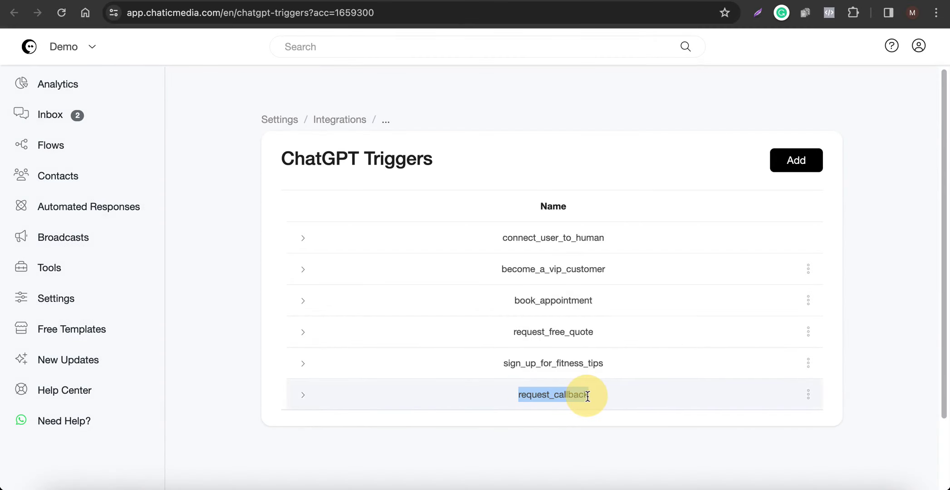
key(super+bracketleft)
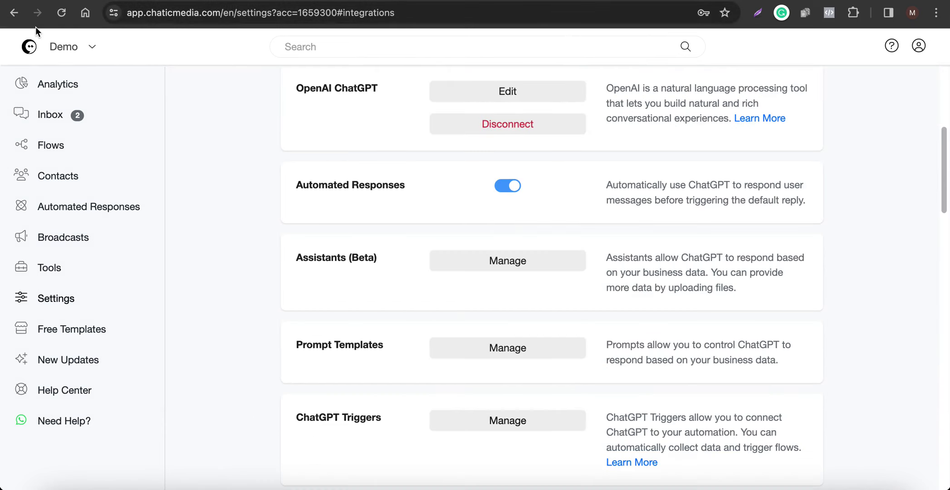
click(62, 12)
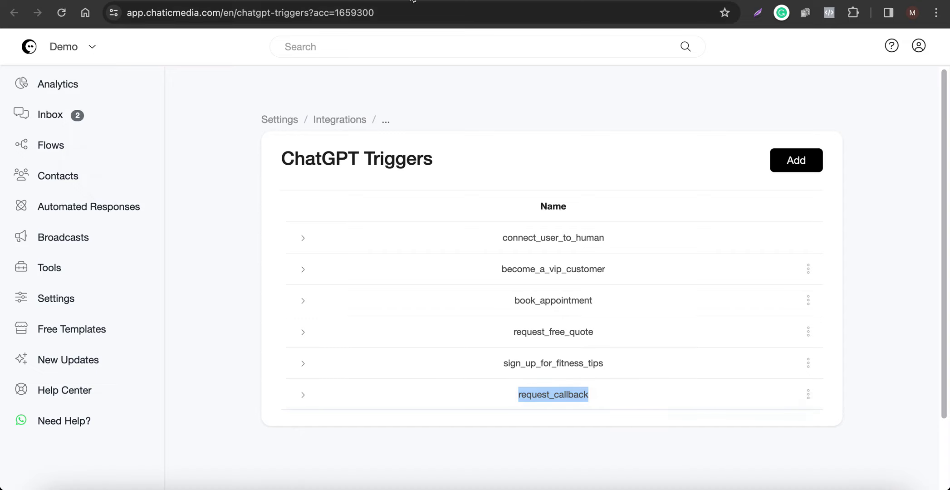
key(super+bracketleft)
click(367, 289)
- Add request_callback to the OpenAI integration's ChatGPT triggers and save the settings
scroll(367, 290, down, 2)
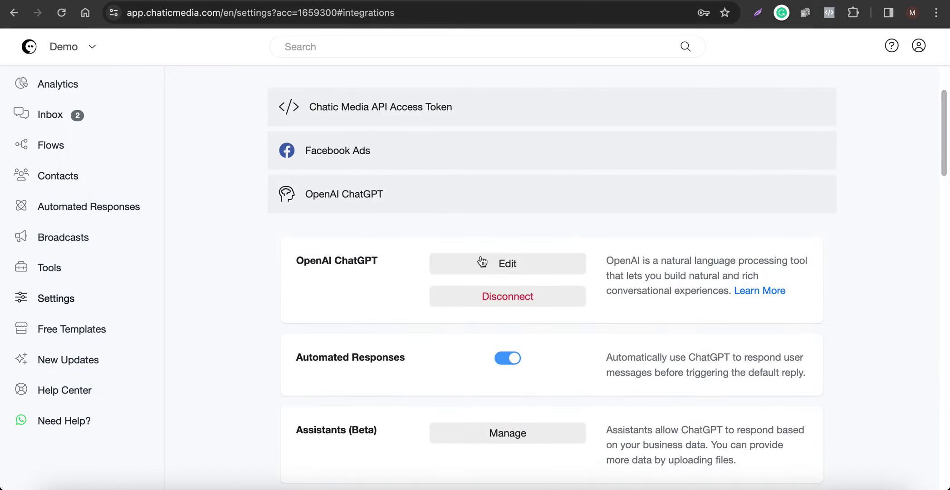
click(510, 269)
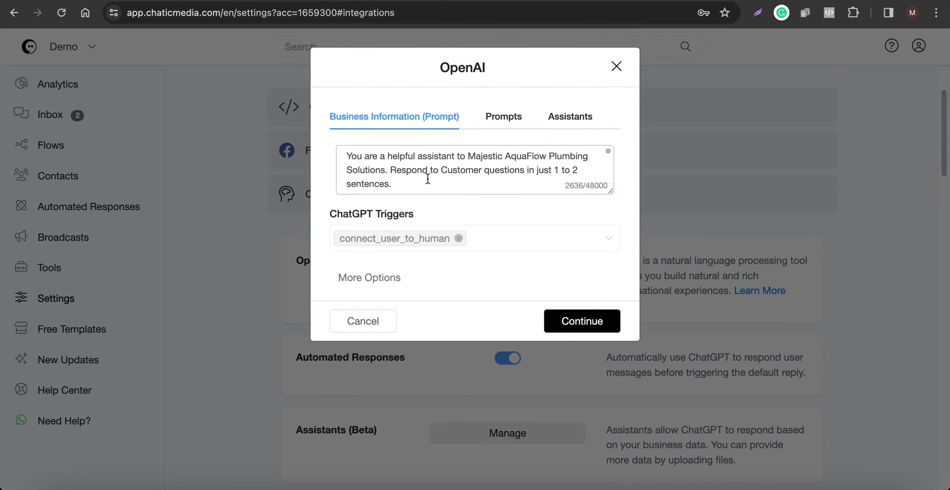
drag(611, 196, 606, 310)
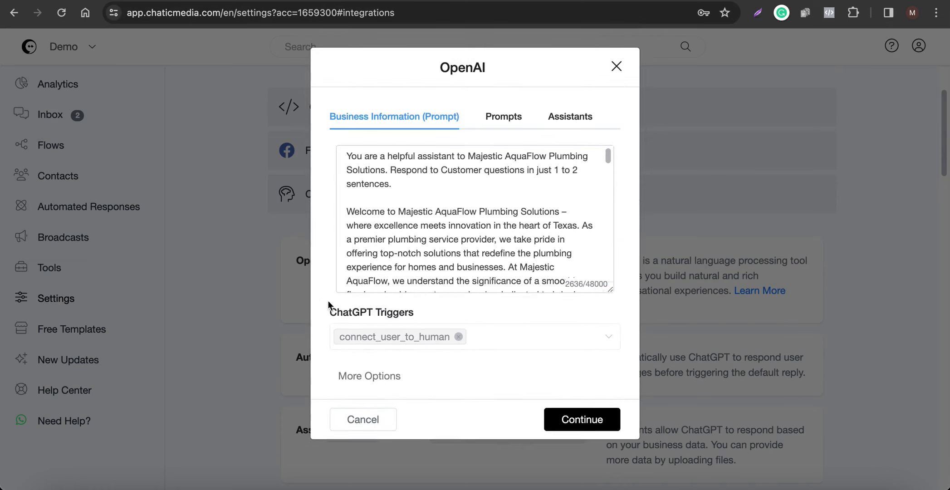
drag(330, 312, 435, 314)
click(582, 337)
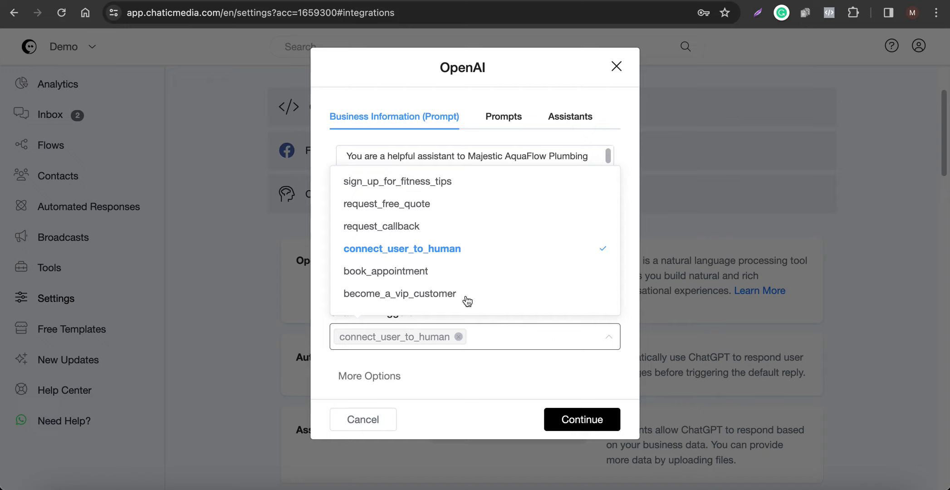
click(400, 227)
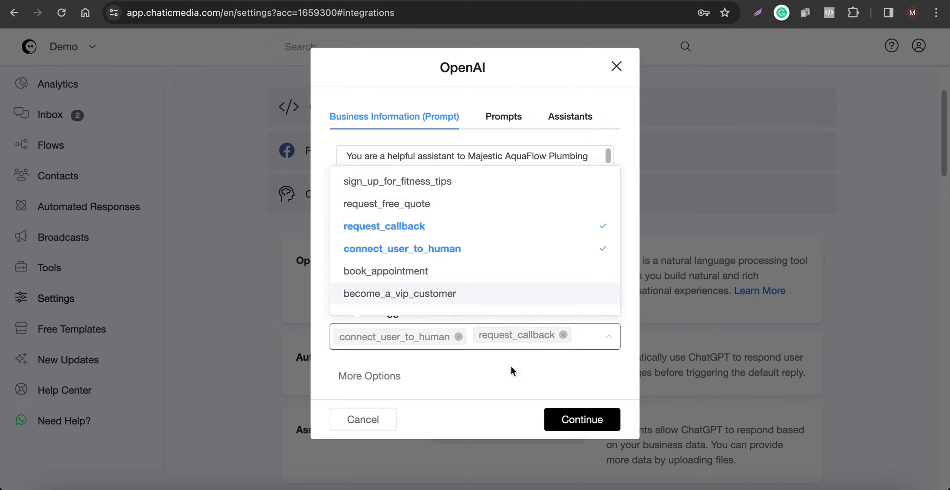
click(582, 421)
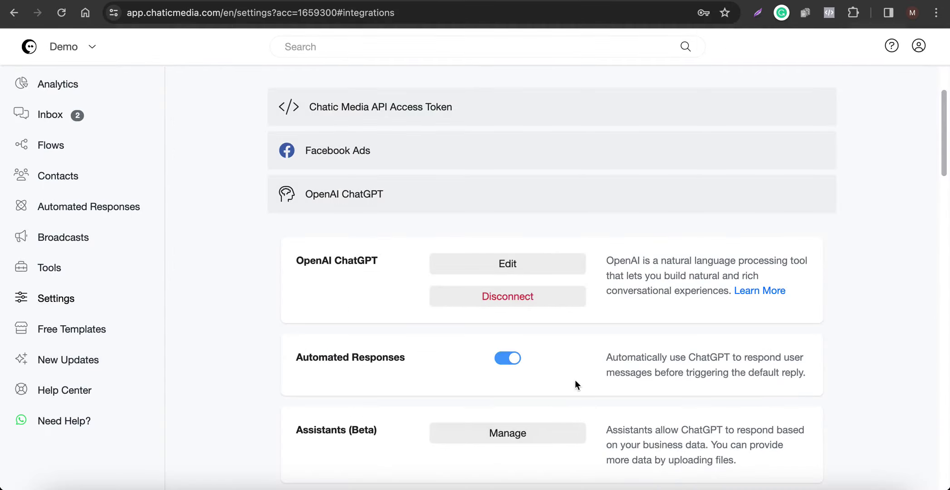
- Look over the OpenAI integration's model, temperature and token settings, then cancel
click(507, 263)
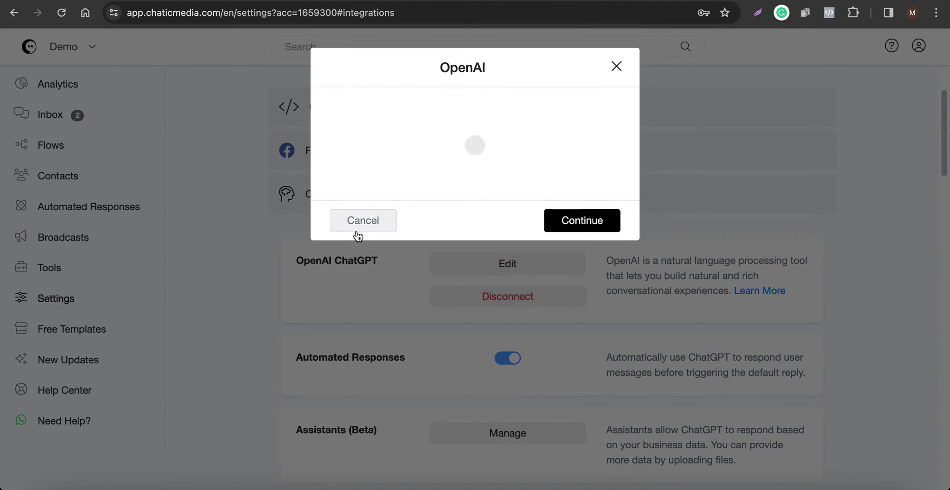
click(361, 278)
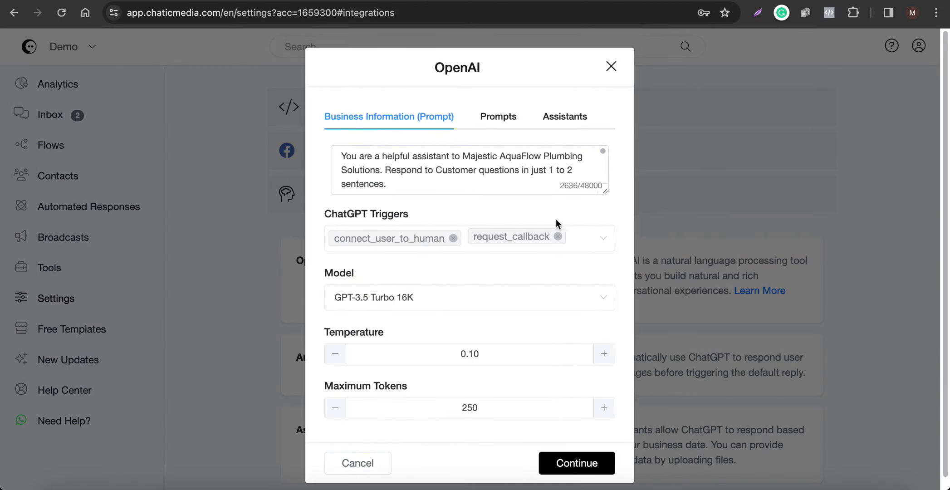
click(372, 462)
- Paste the callback instruction after the prompt's first paragraph, lowercase 'customer', and save
click(478, 262)
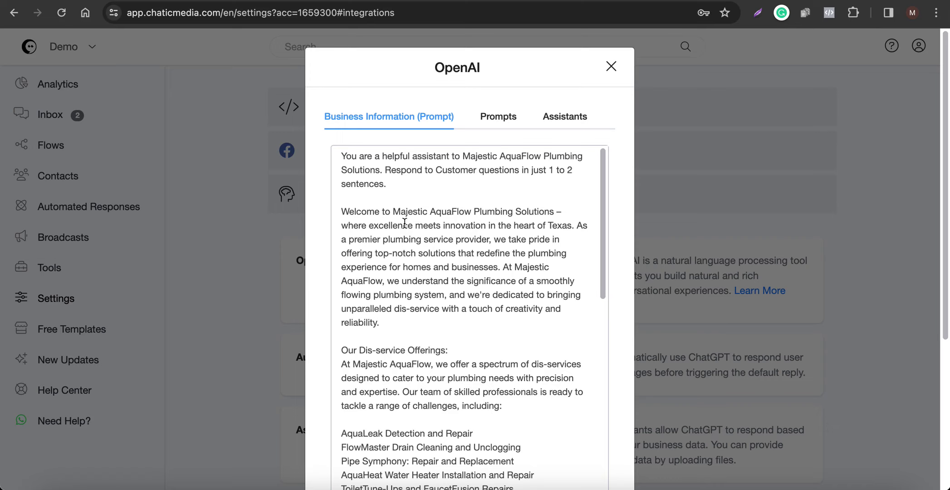
click(410, 185)
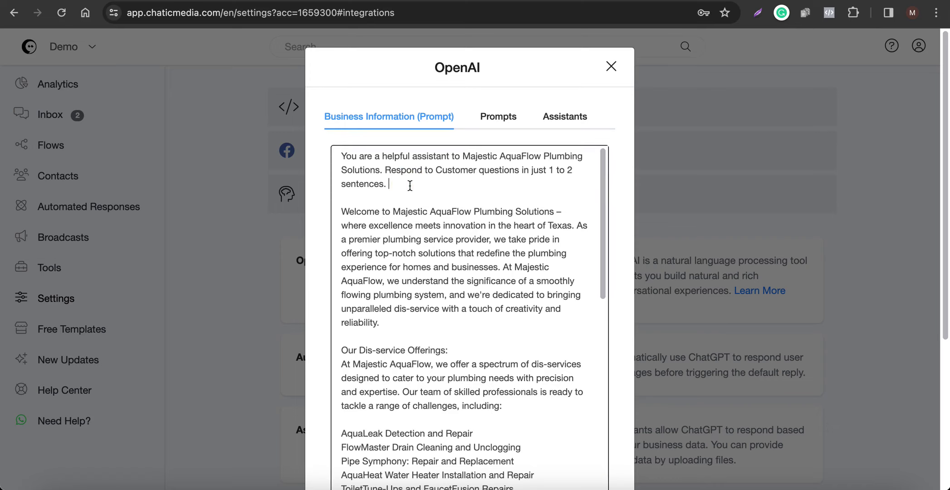
key(Return)
key(Return)
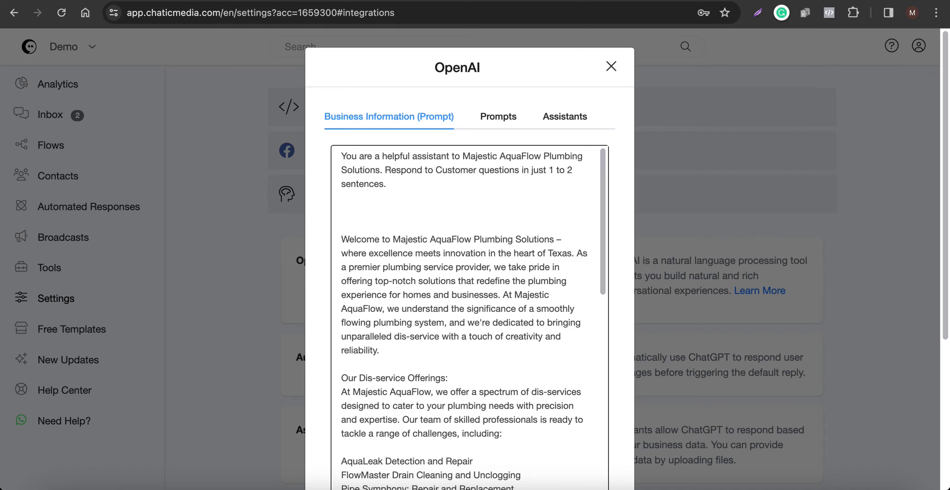
scroll(494, 356, down, 5)
scroll(503, 368, up, 5)
text(If a Customer wants to request a call back. Please collect their name and phone number.)
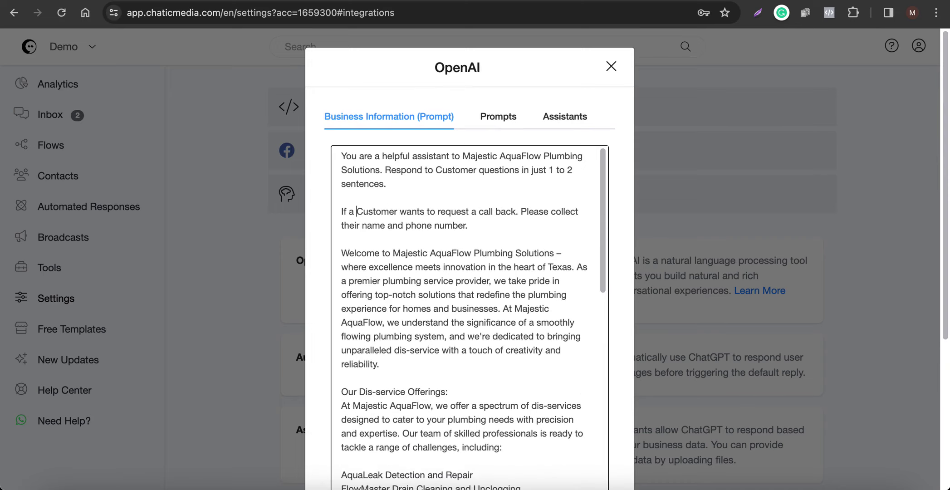
click(356, 212)
key(BackSpace)
text(c)
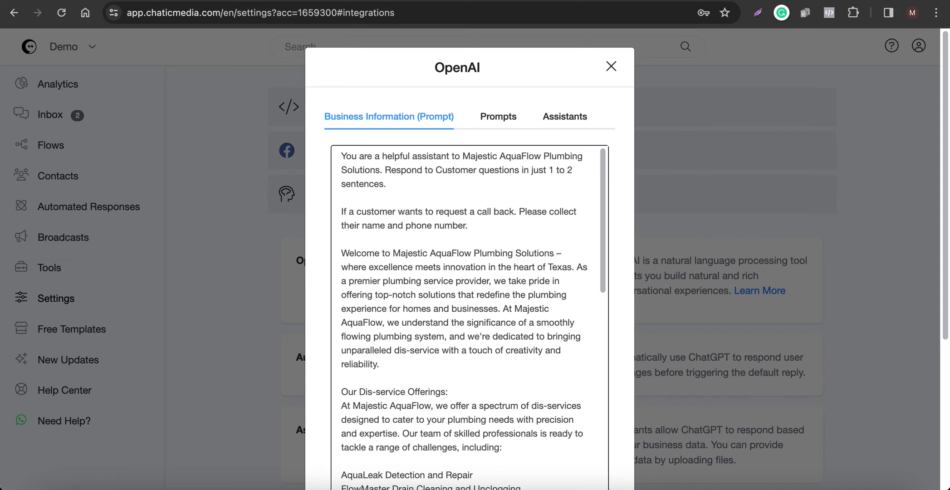
scroll(426, 265, down, 15)
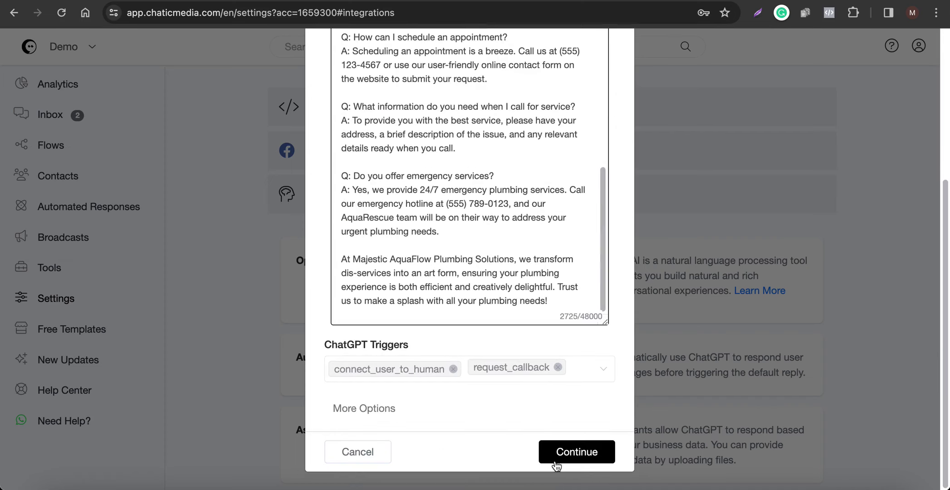
click(557, 461)
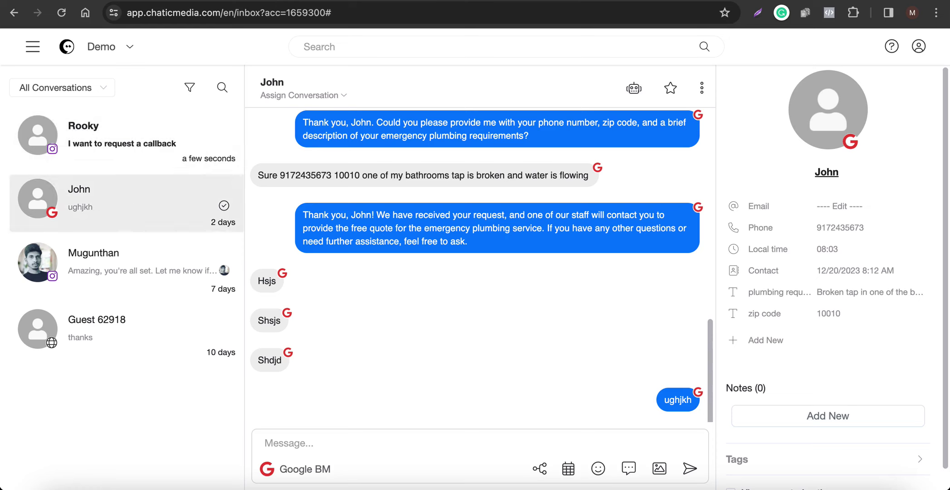
- Open the Instagram callback test conversation in the Inbox and compare it with the phone mirror
click(90, 138)
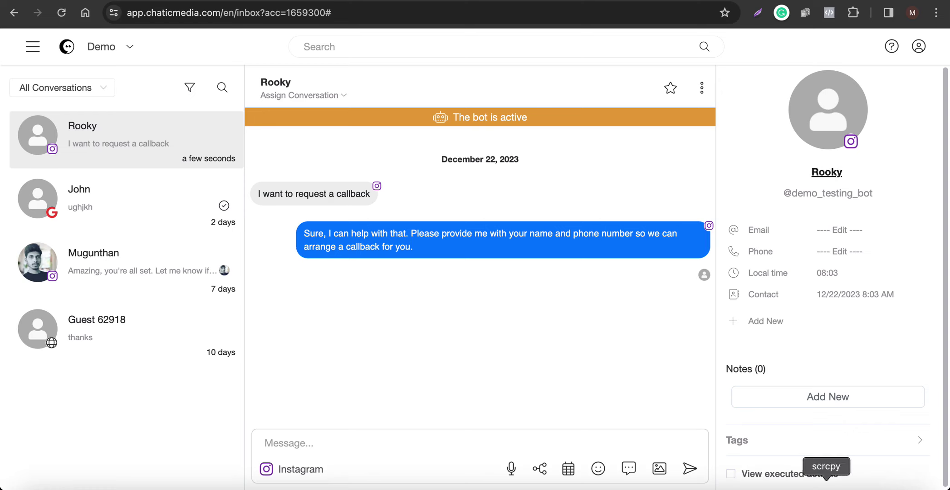
click(825, 470)
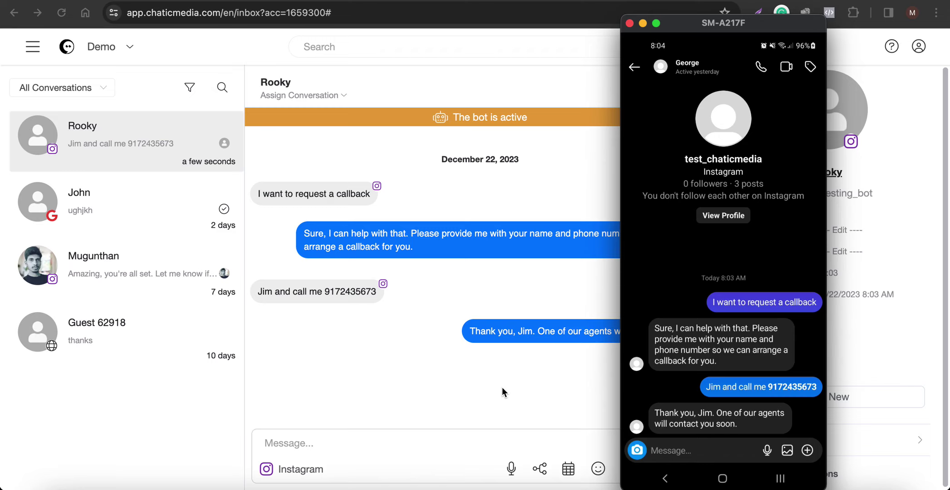
click(505, 164)
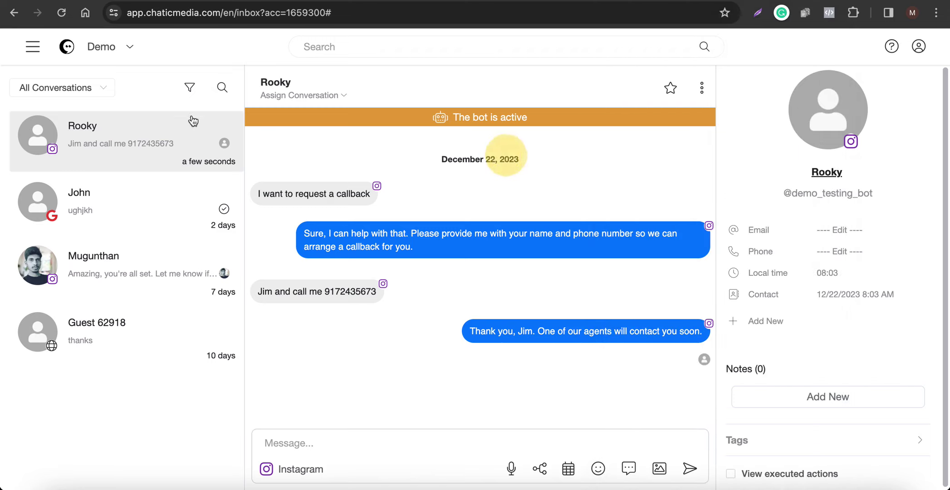
click(62, 15)
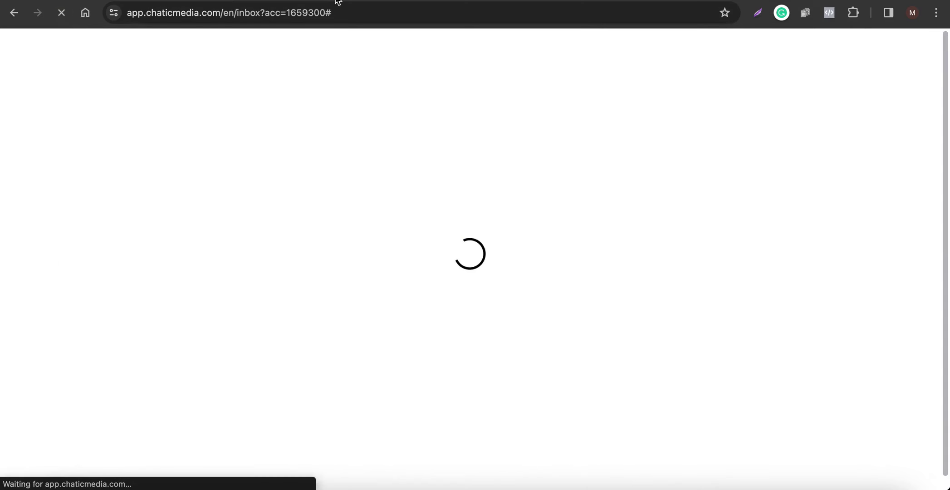
click(826, 485)
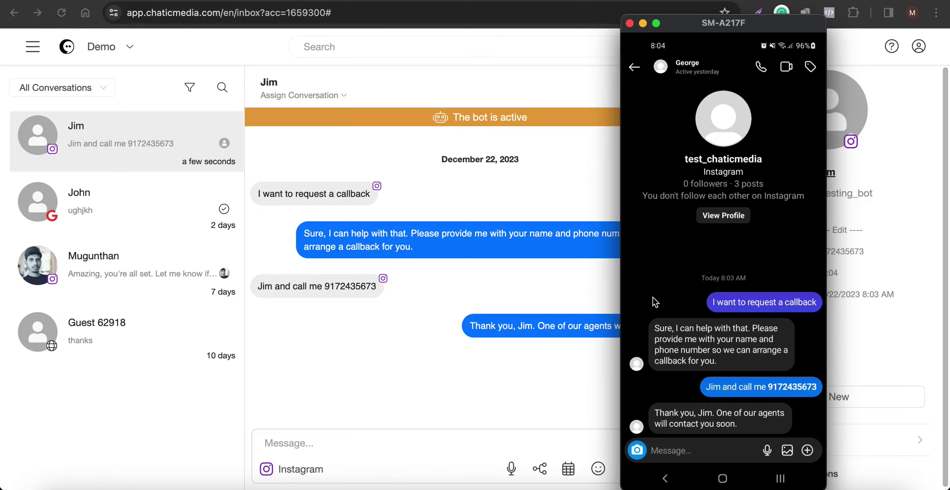
click(443, 371)
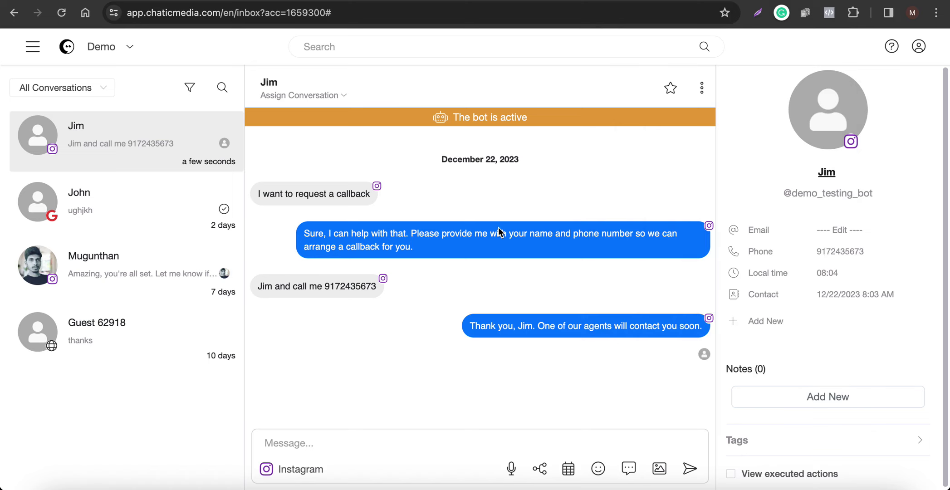
click(828, 487)
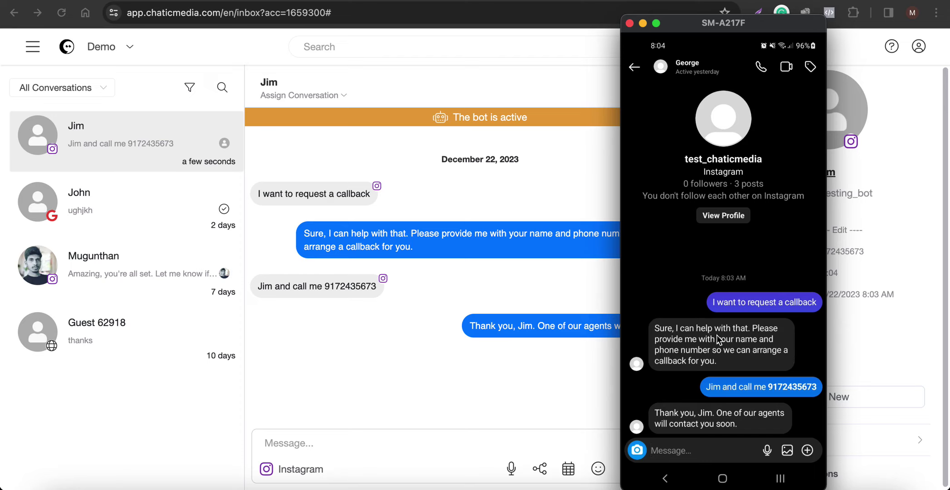
click(569, 278)
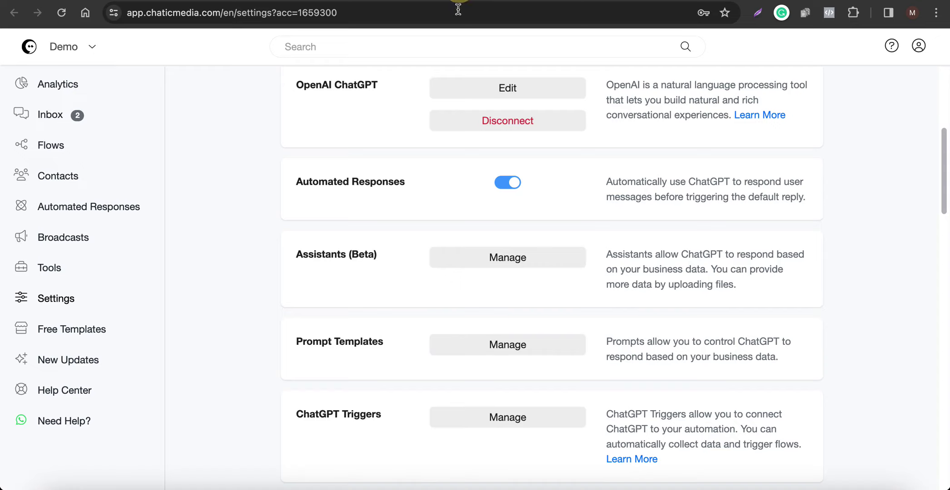
- Review the prompt's callback paragraph asking for the caller's state, then save the OpenAI settings
scroll(425, 293, down, 3)
scroll(425, 293, up, 5)
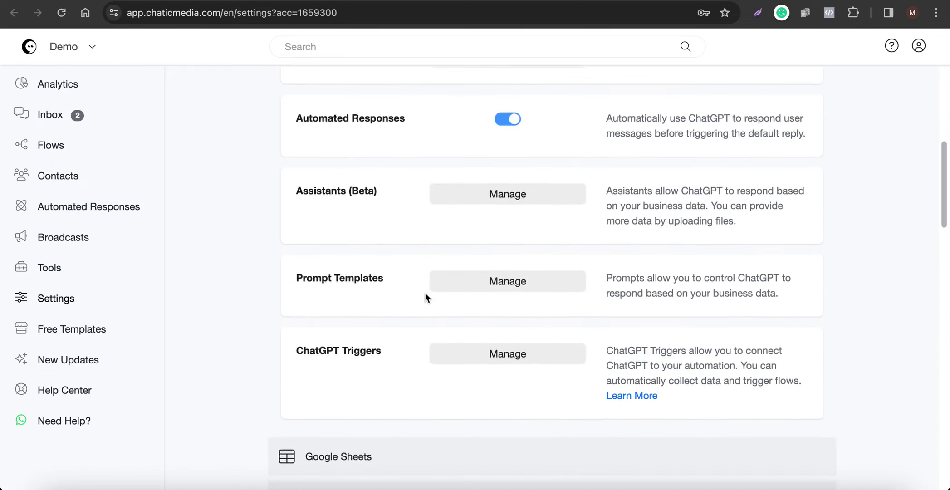
scroll(425, 293, up, 2)
click(485, 232)
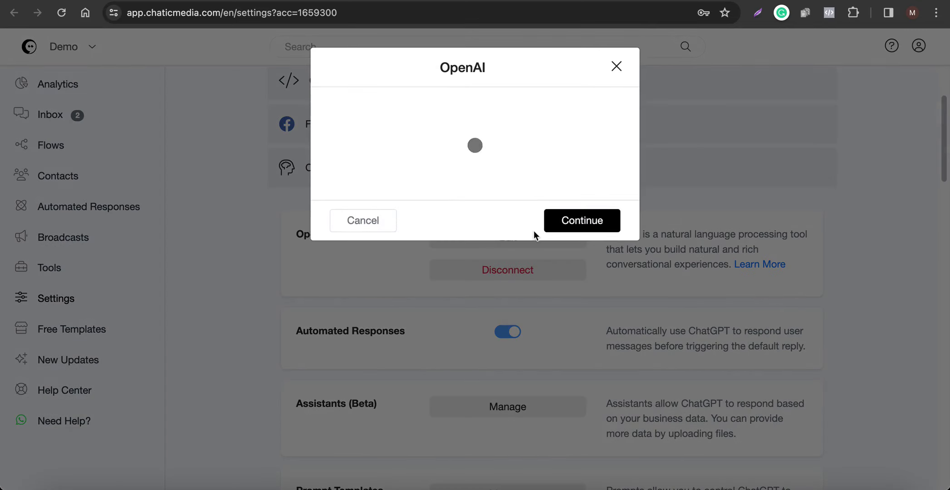
triple_click(440, 243)
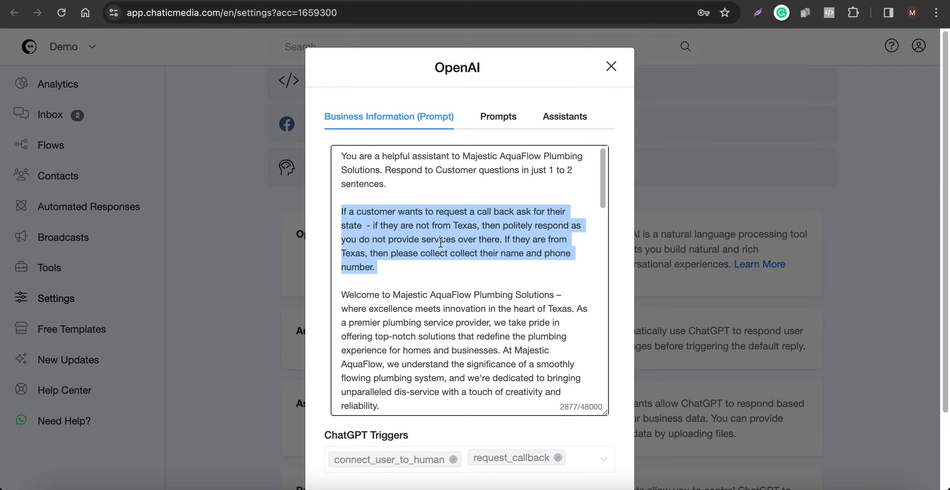
click(399, 264)
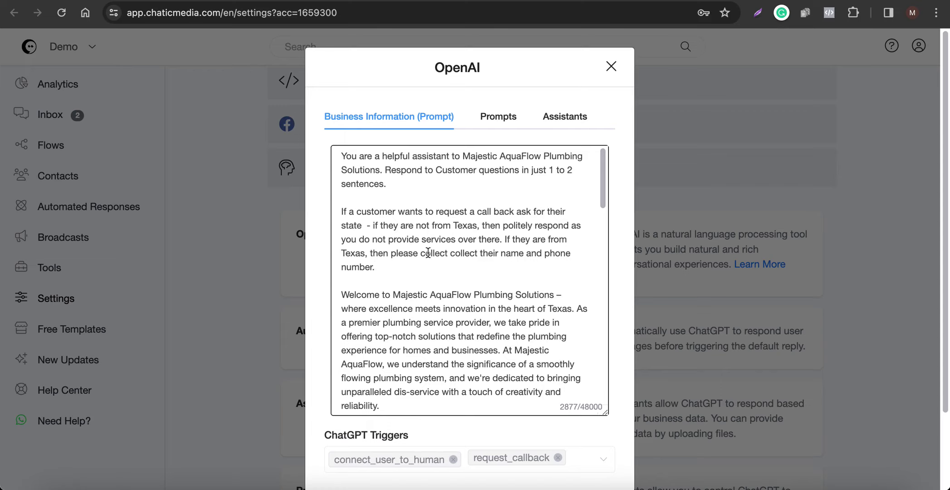
scroll(494, 272, down, 15)
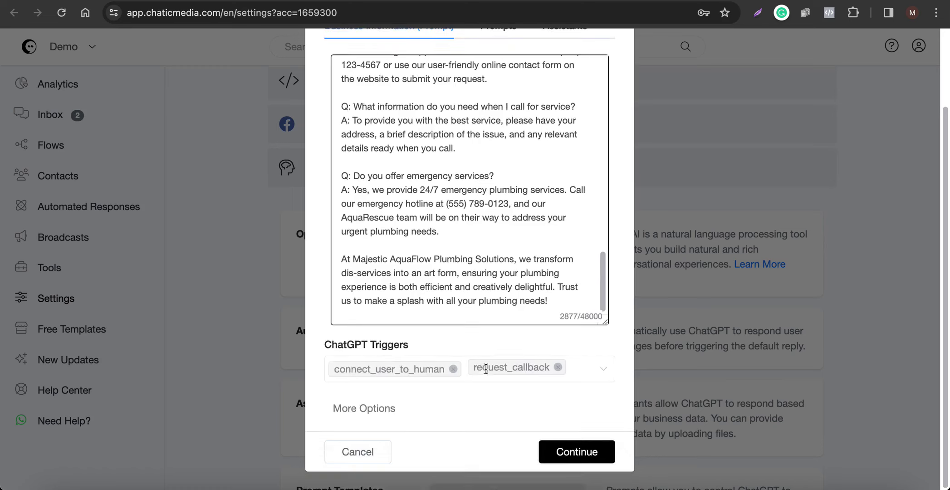
click(573, 452)
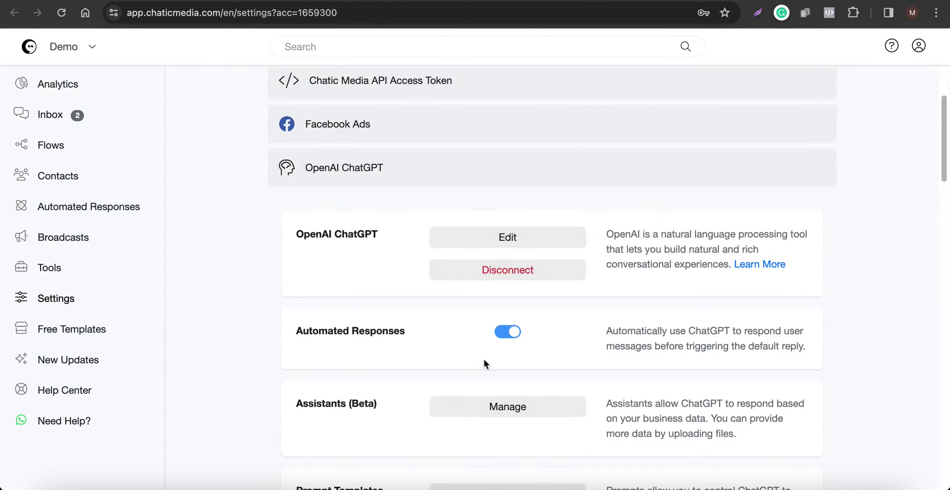
- Open the 'delete openai history' flow from the Other flows folder
click(58, 83)
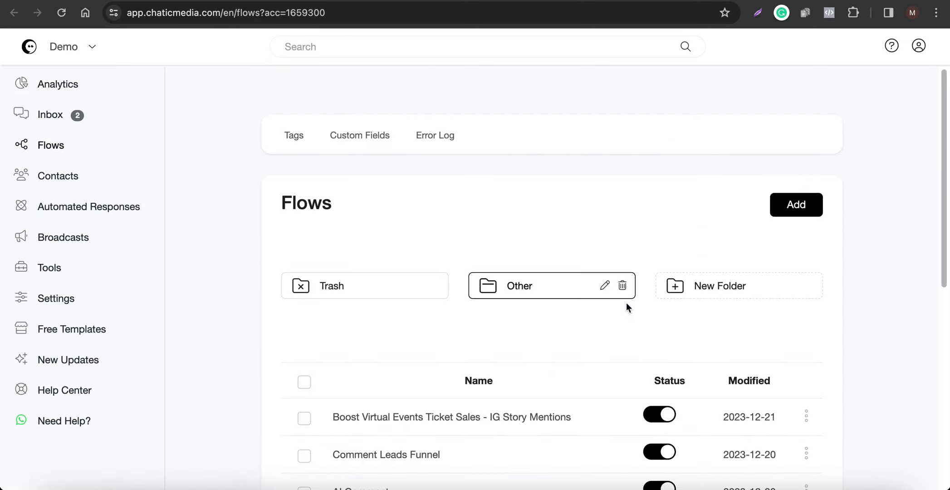
scroll(575, 386, down, 1)
click(519, 194)
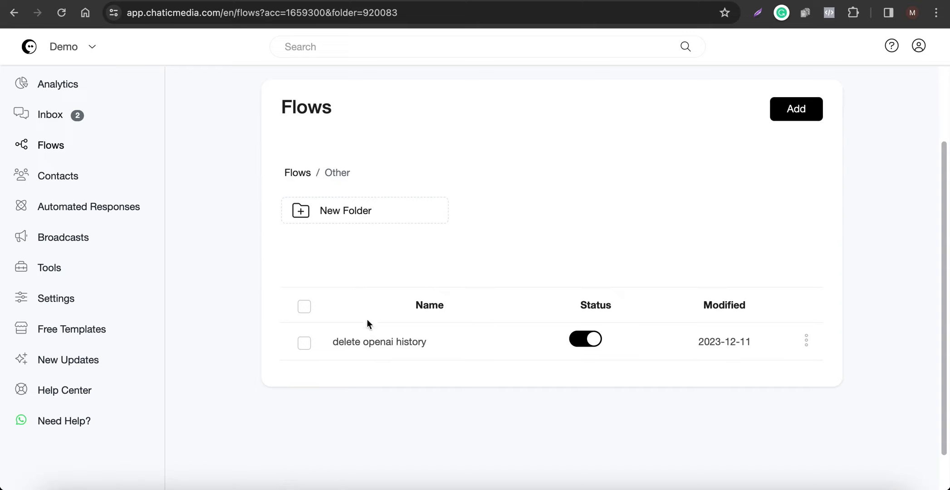
click(369, 344)
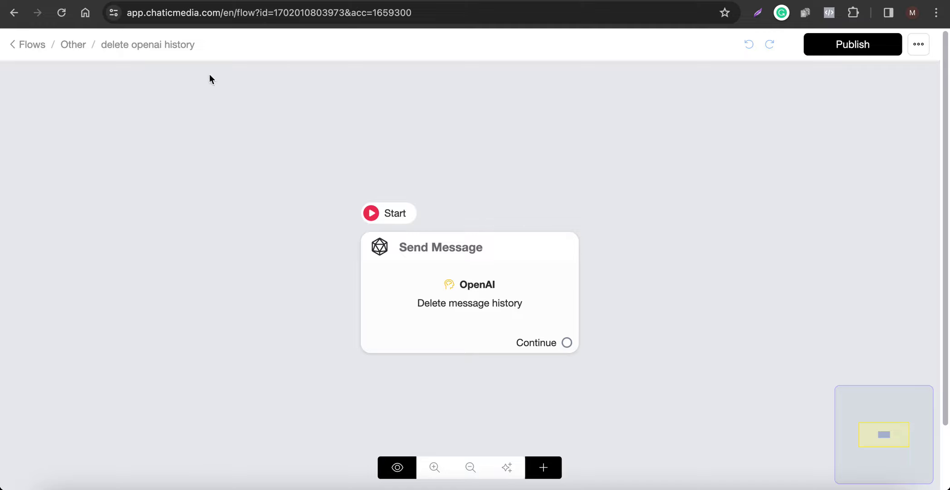
- Check the Send Message step's OpenAI action, then cancel without changes
click(488, 302)
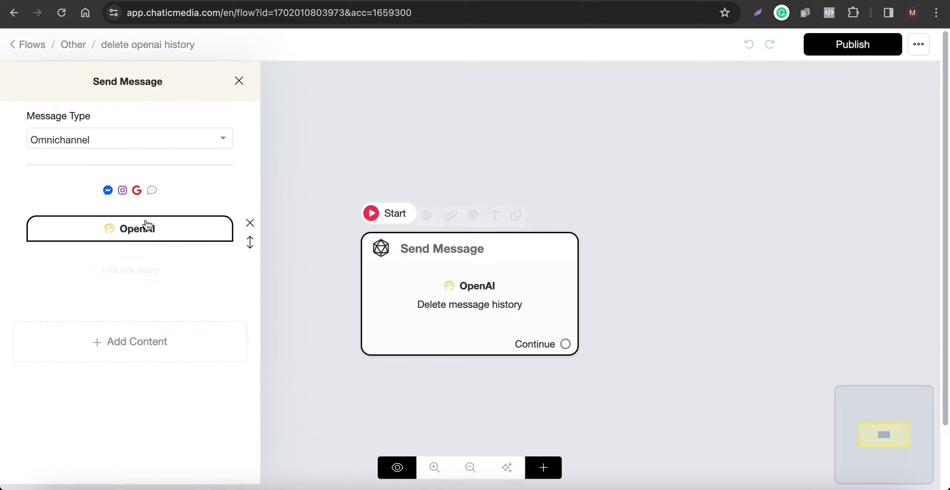
click(145, 224)
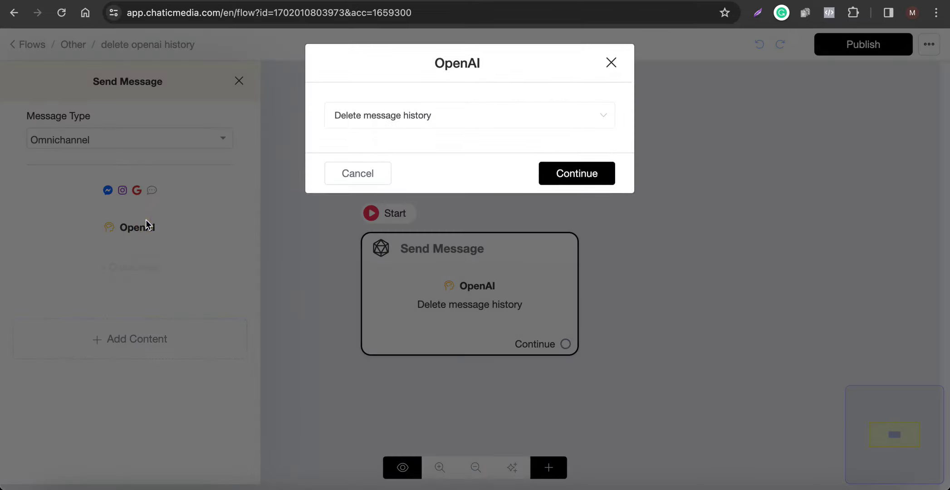
click(362, 183)
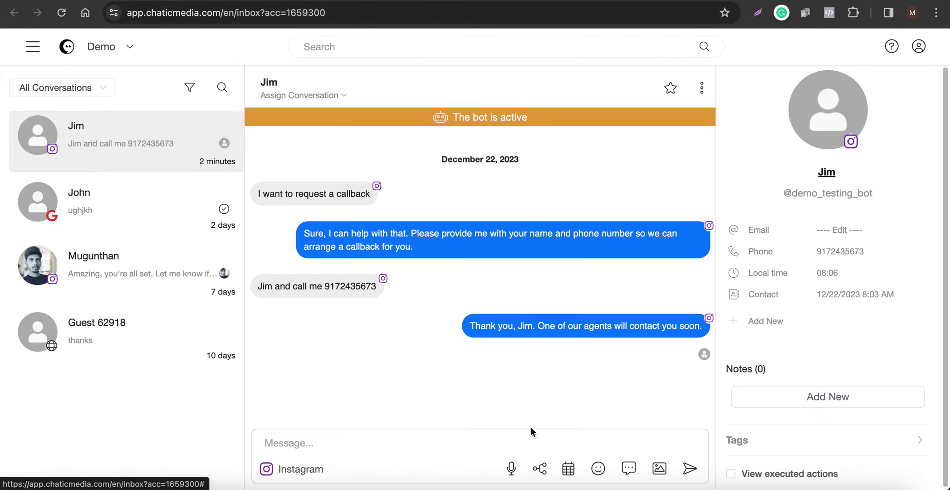
- Send the 'delete openai history' flow, found by searching 'dele', to the callback contact
click(539, 475)
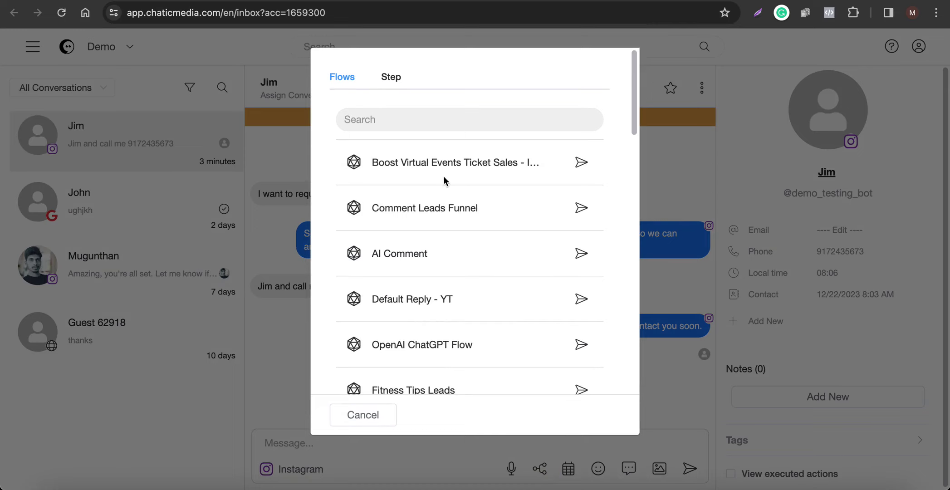
click(407, 117)
text(dele)
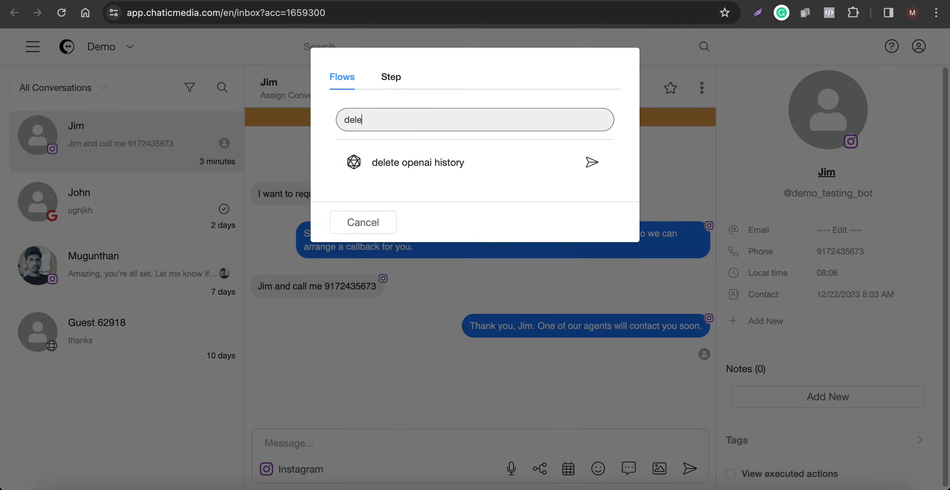
click(592, 165)
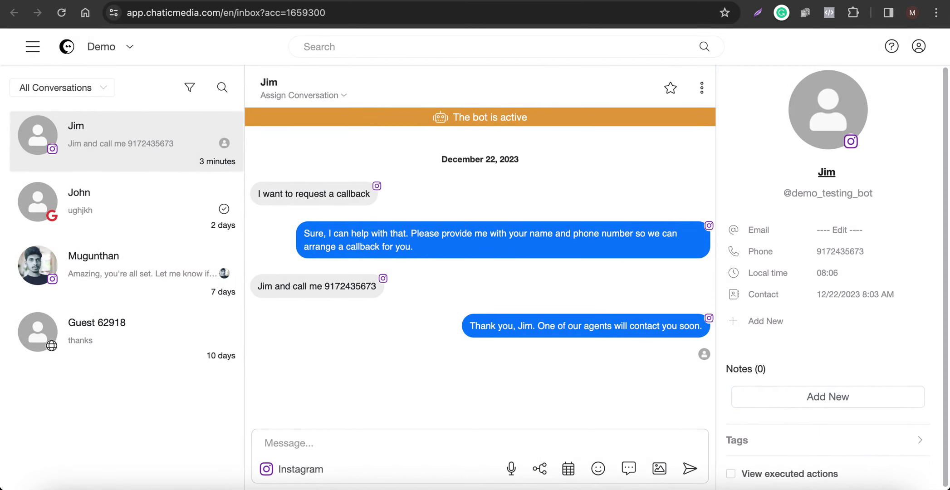
click(400, 1)
- Send 'I want to request a call back' on Instagram, then reply 'California' for the state
click(824, 485)
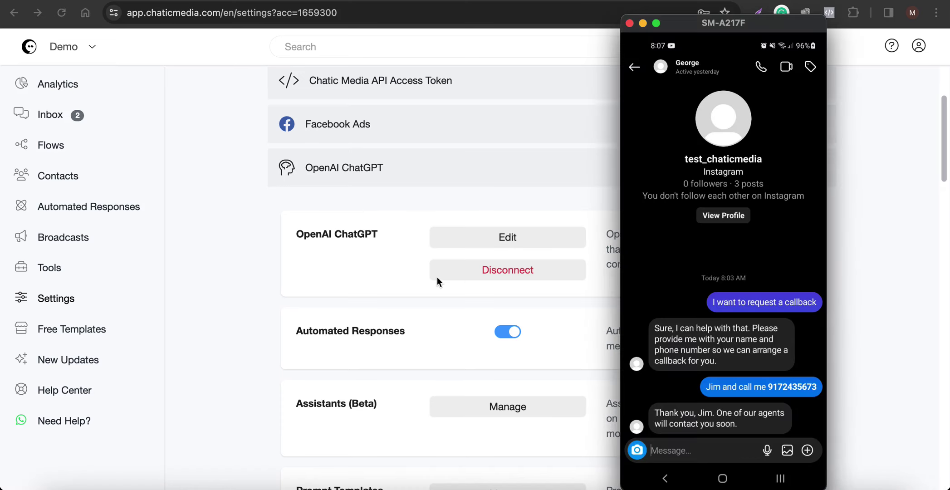
text(I want to te)
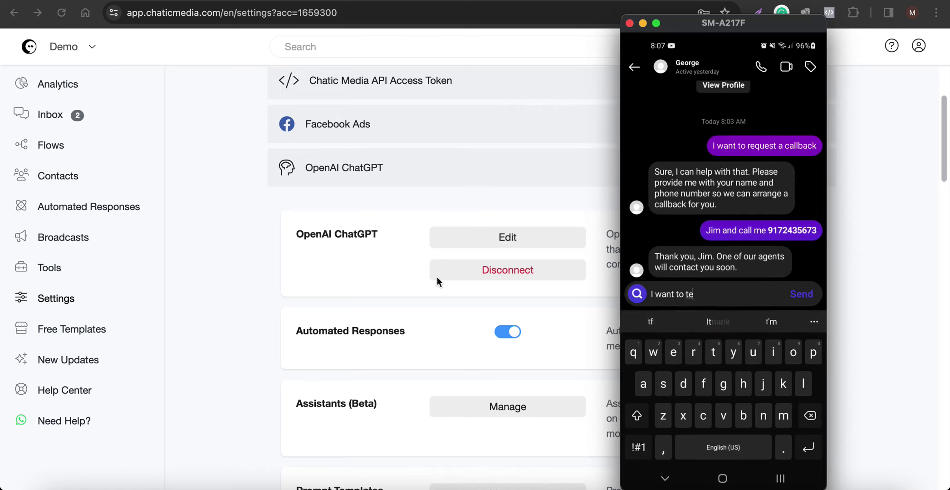
text(wy)
key(BackSpace)
key(BackSpace)
key(BackSpace)
key(BackSpace)
text(request )
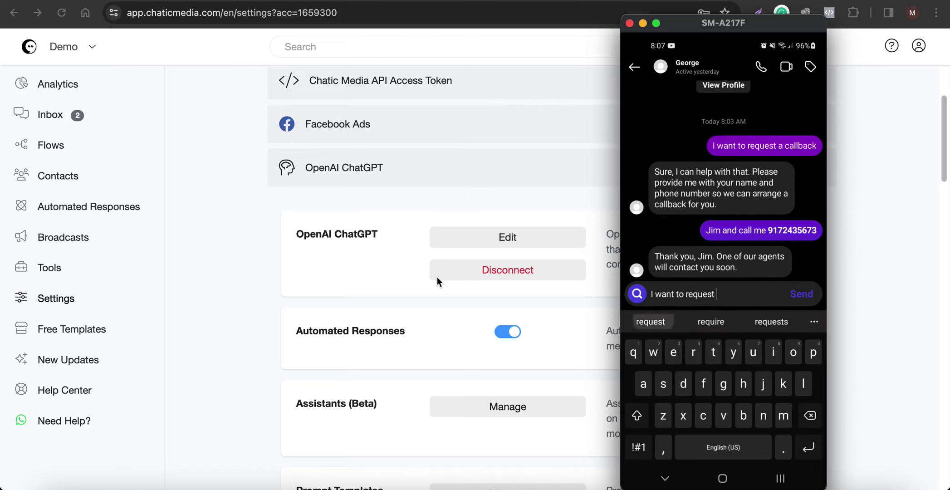
text(a call back)
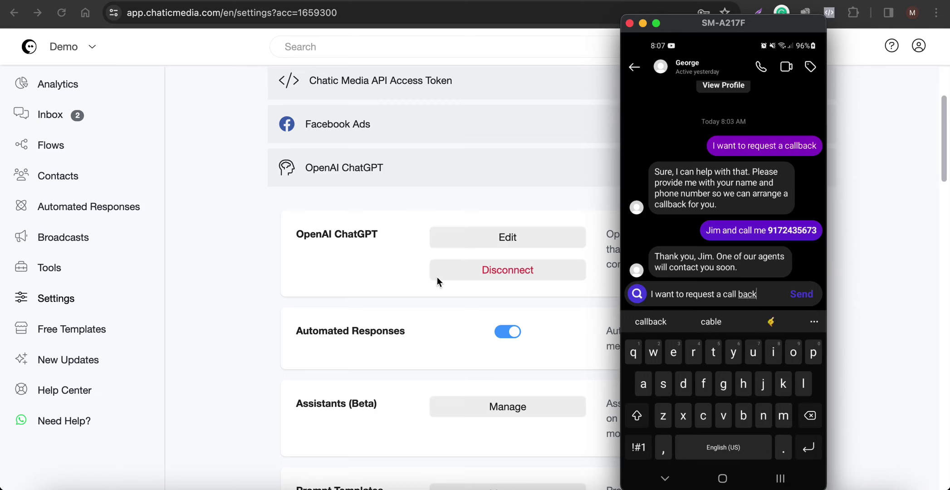
key(Return)
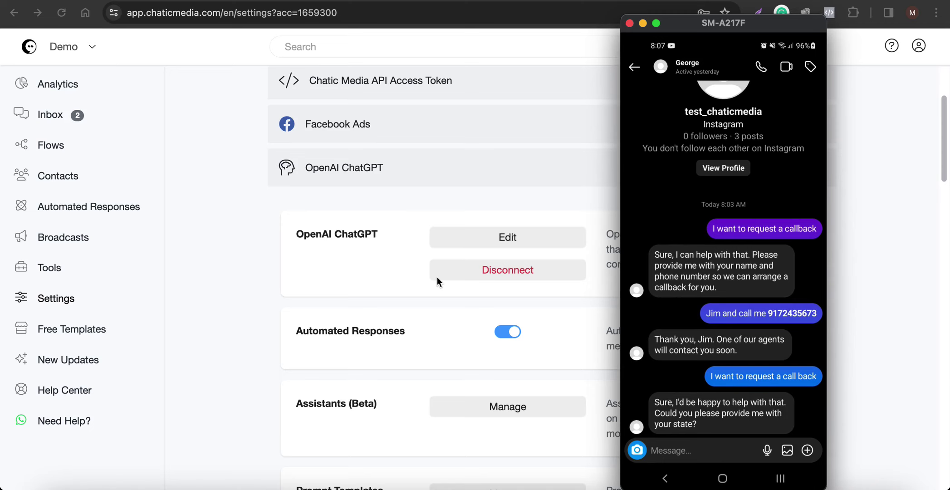
text(California)
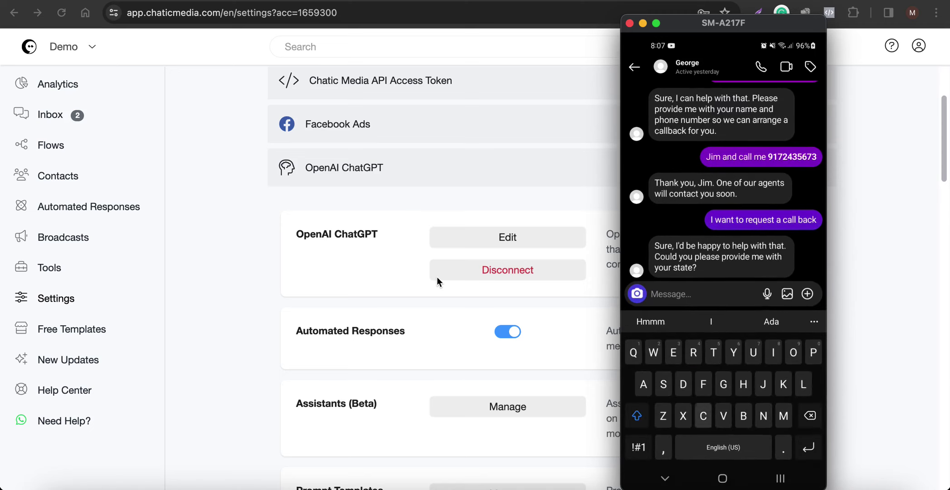
key(Return)
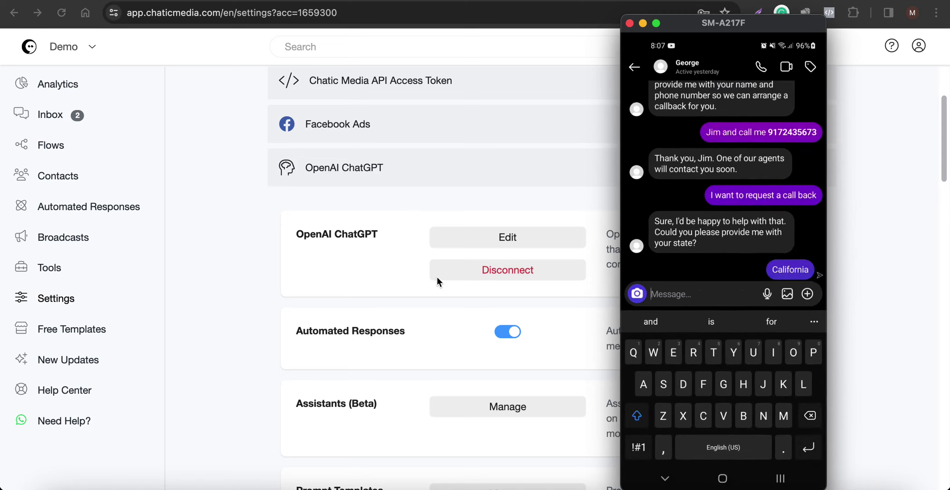